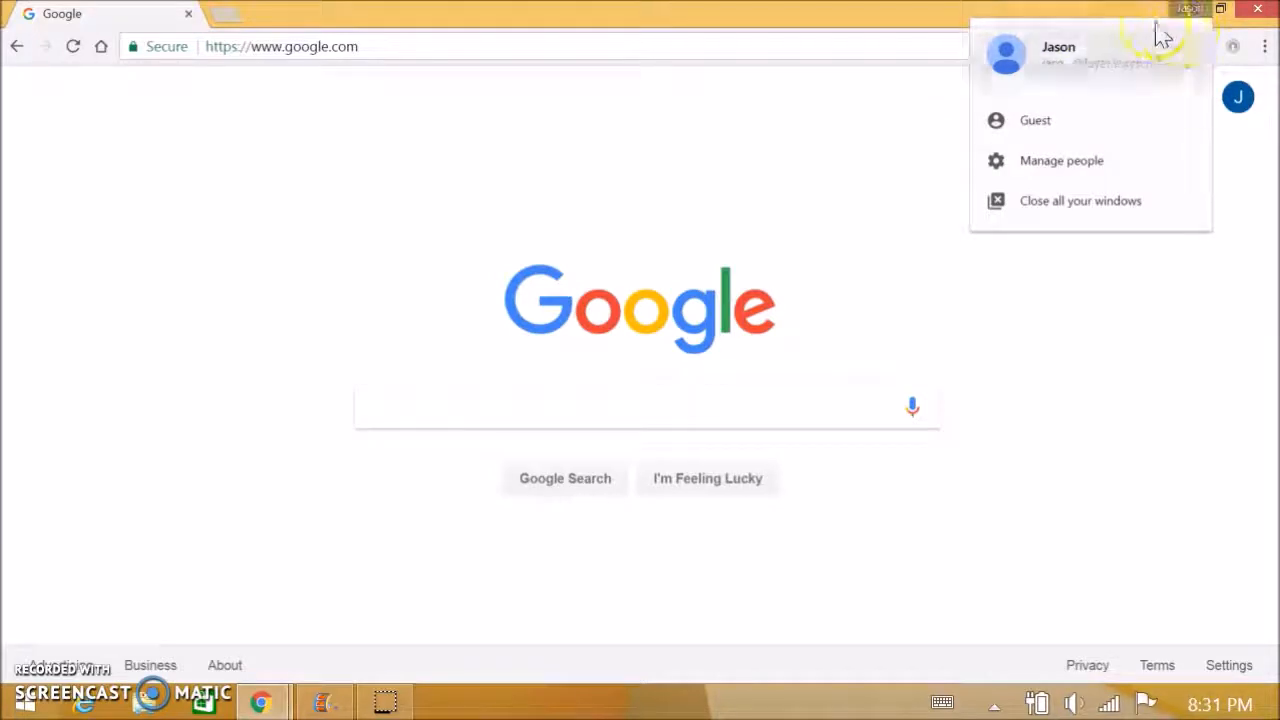
left_click(760, 37)
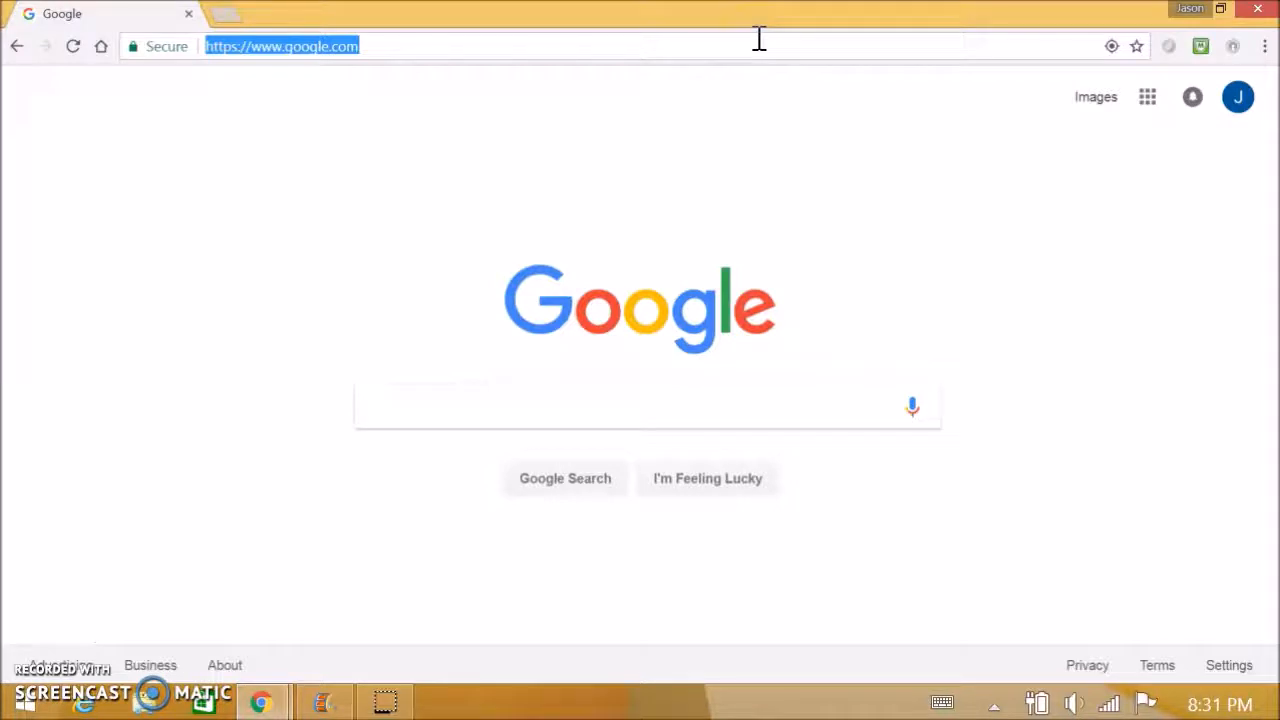
type("www.fcps.net/can")
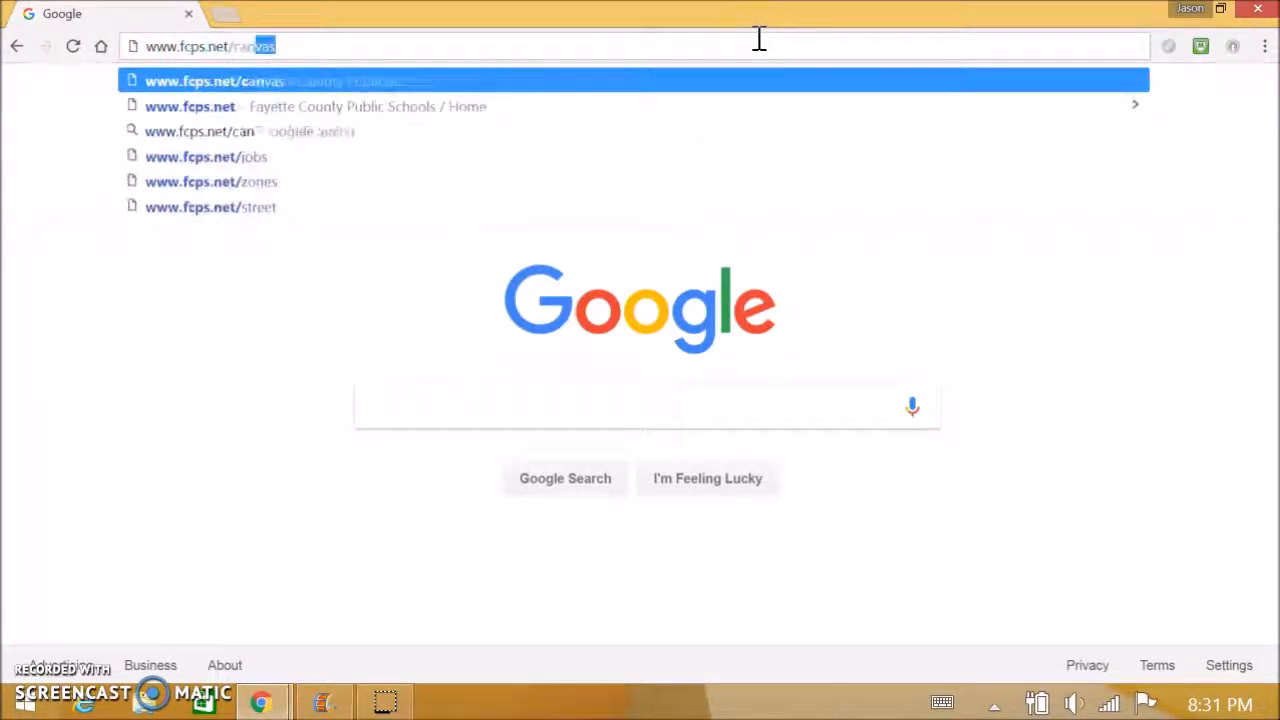
type("vas")
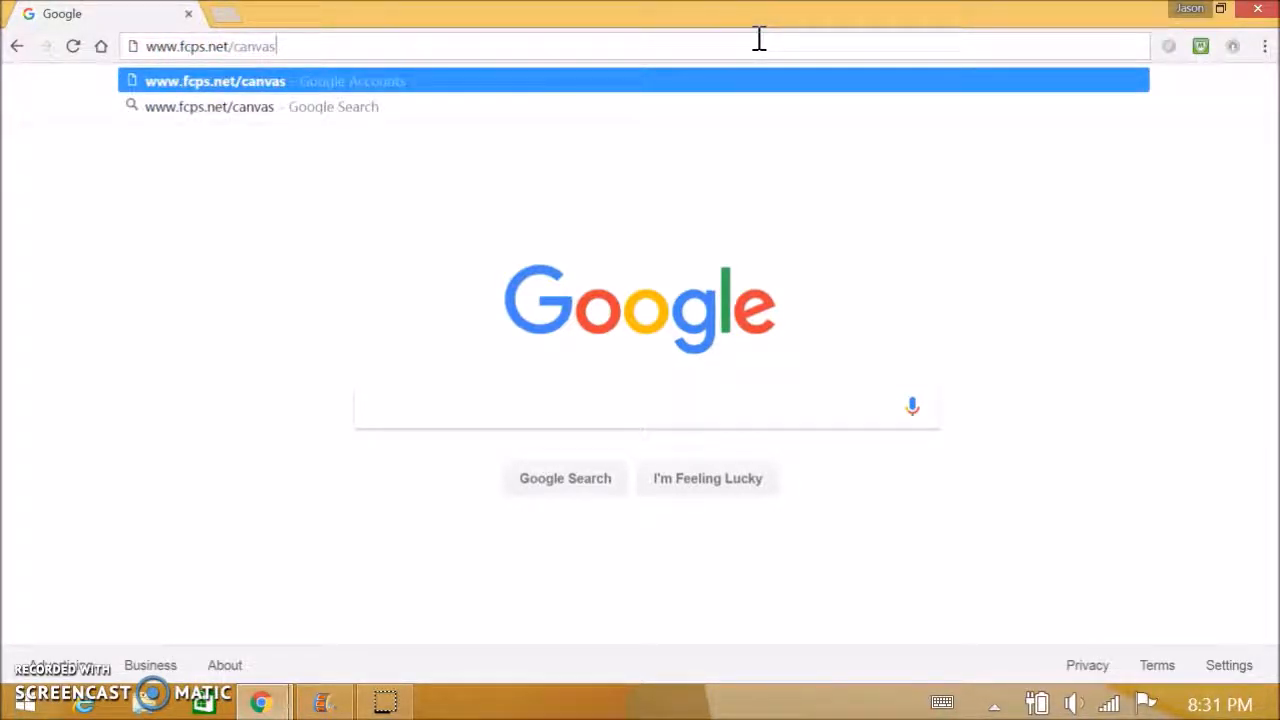
key("Return")
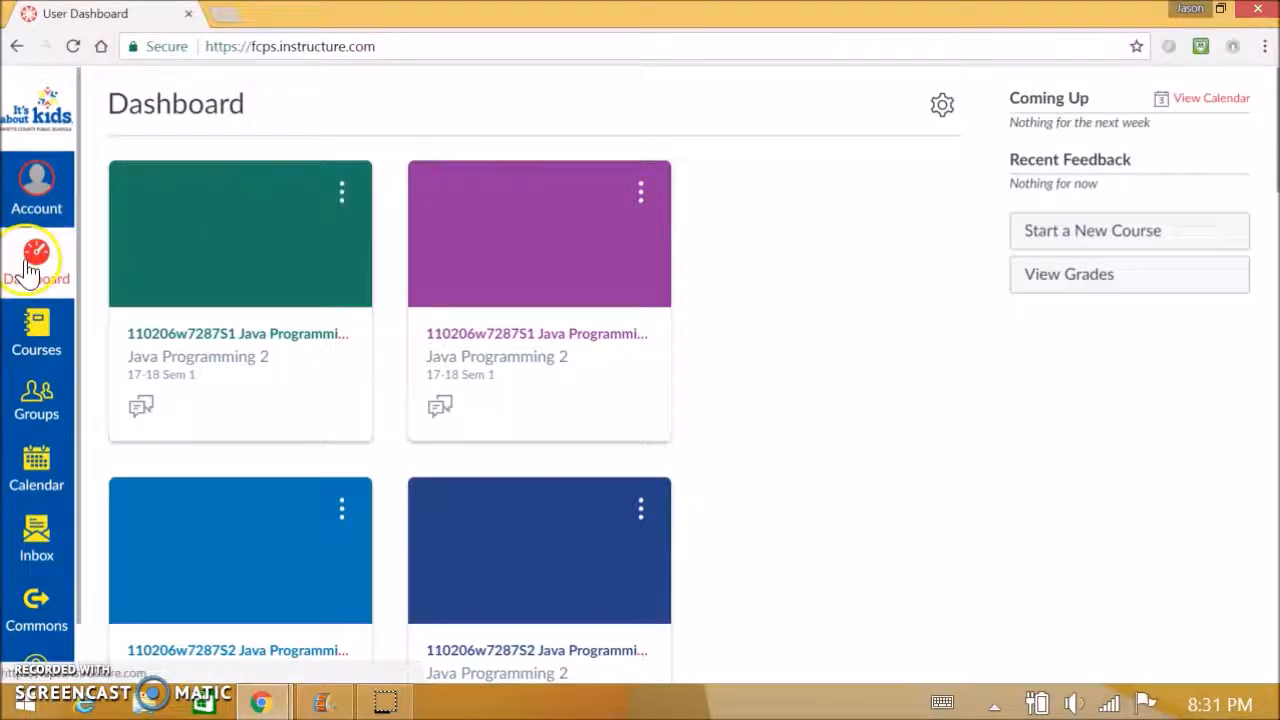
- Look through the course cards on the dashboard and the list of enrolled courses
scroll(400, 186, "down", 12)
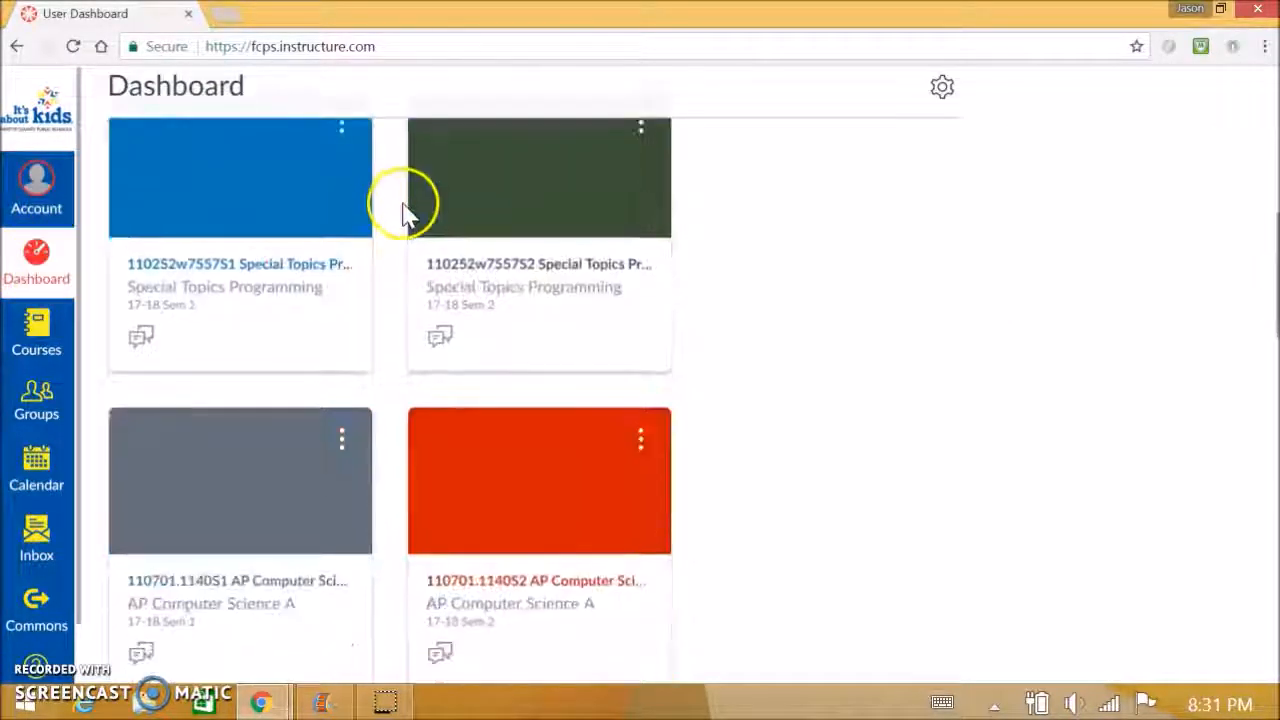
scroll(409, 283, "down", 2)
scroll(410, 275, "up", 15)
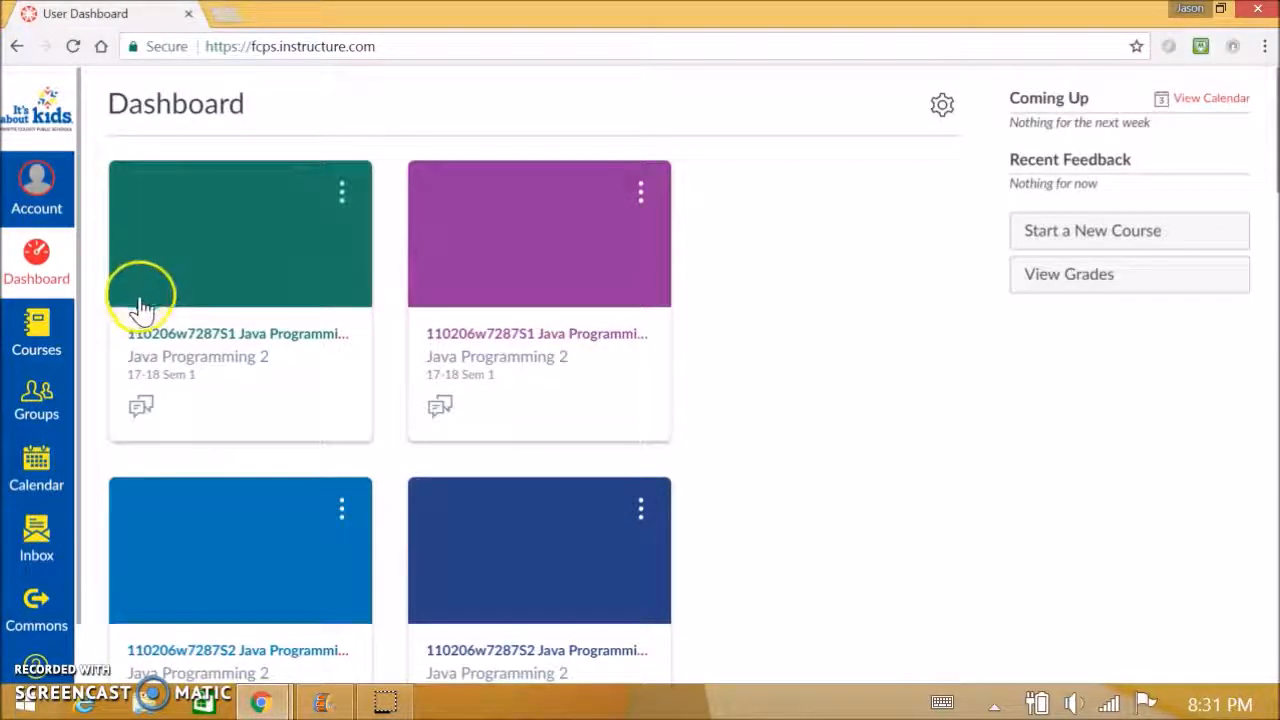
left_click(38, 330)
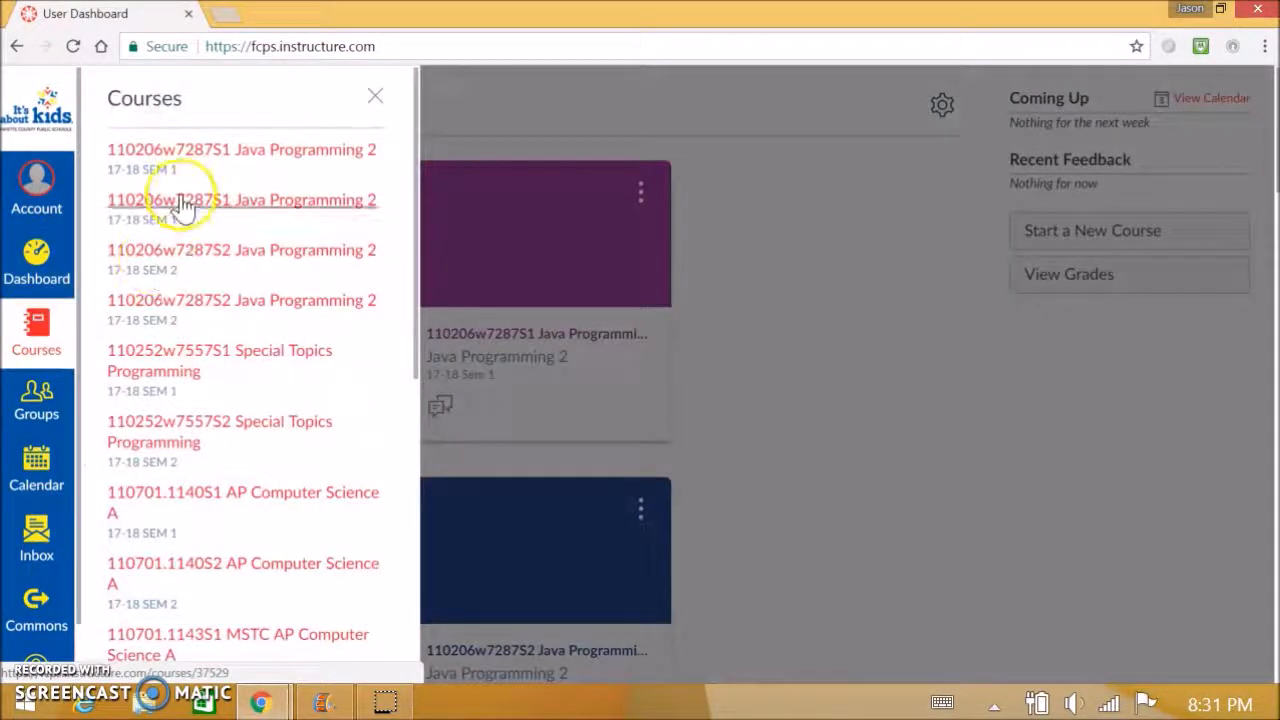
scroll(197, 278, "down", 5)
scroll(195, 277, "down", 2)
scroll(195, 277, "up", 5)
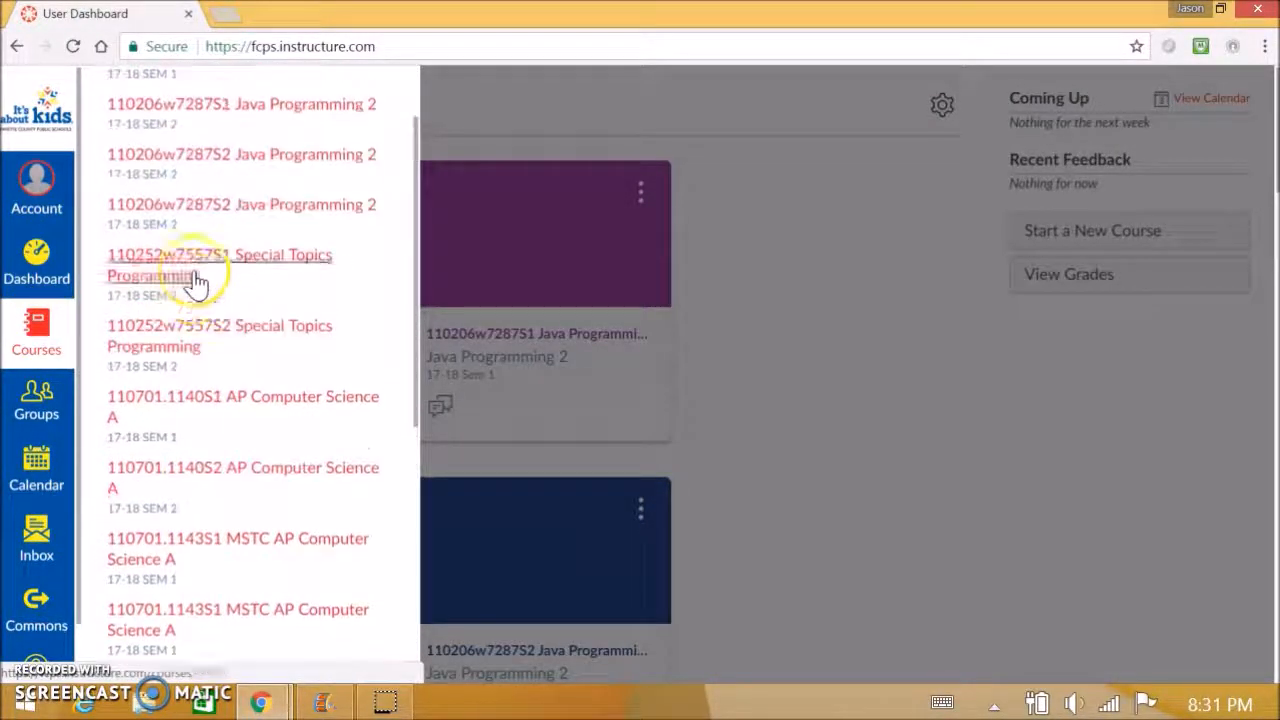
left_click(37, 253)
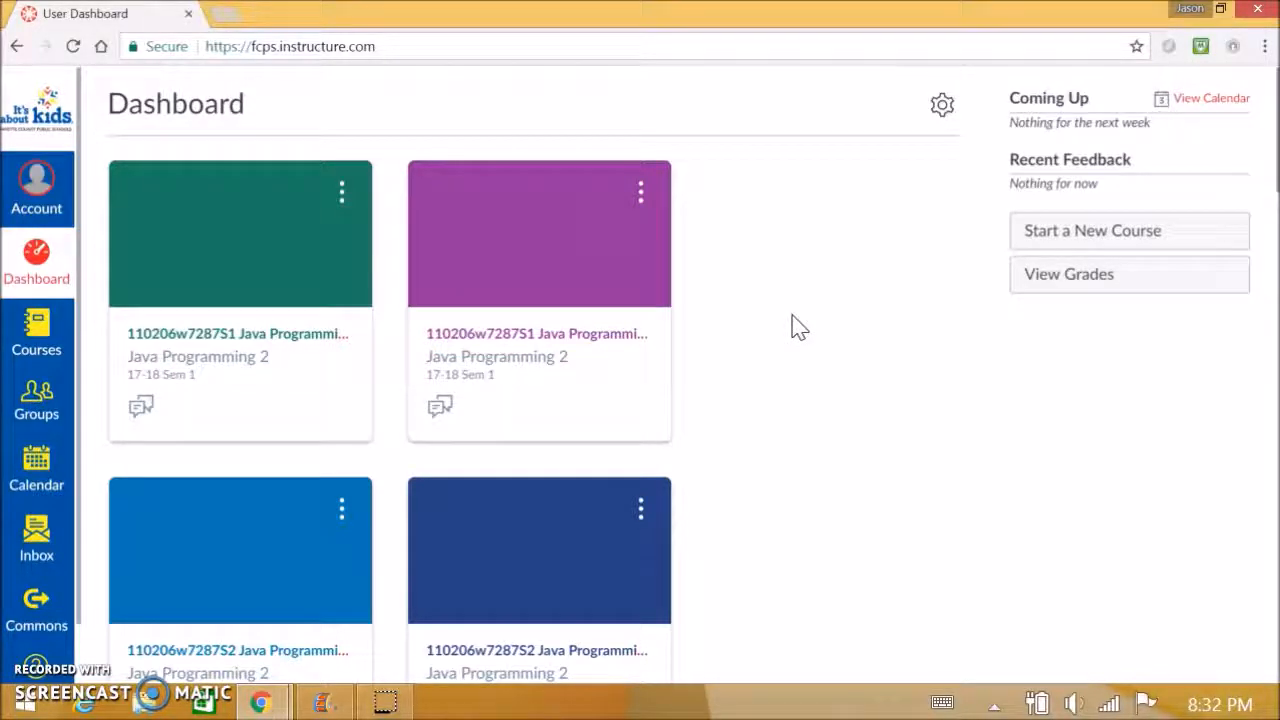
- Create a new course named "Algebra 1 Sandbox" with the private (copyrighted) content license, not publicly visible
left_click(1165, 232)
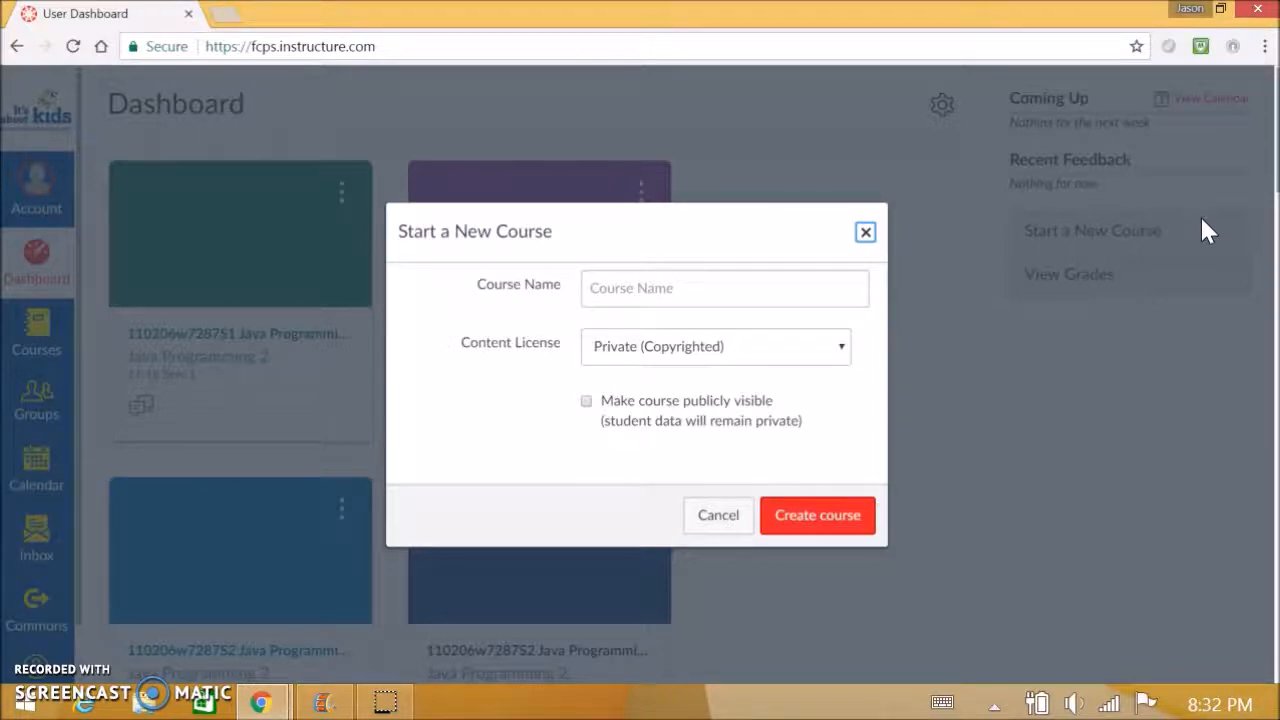
left_click(795, 290)
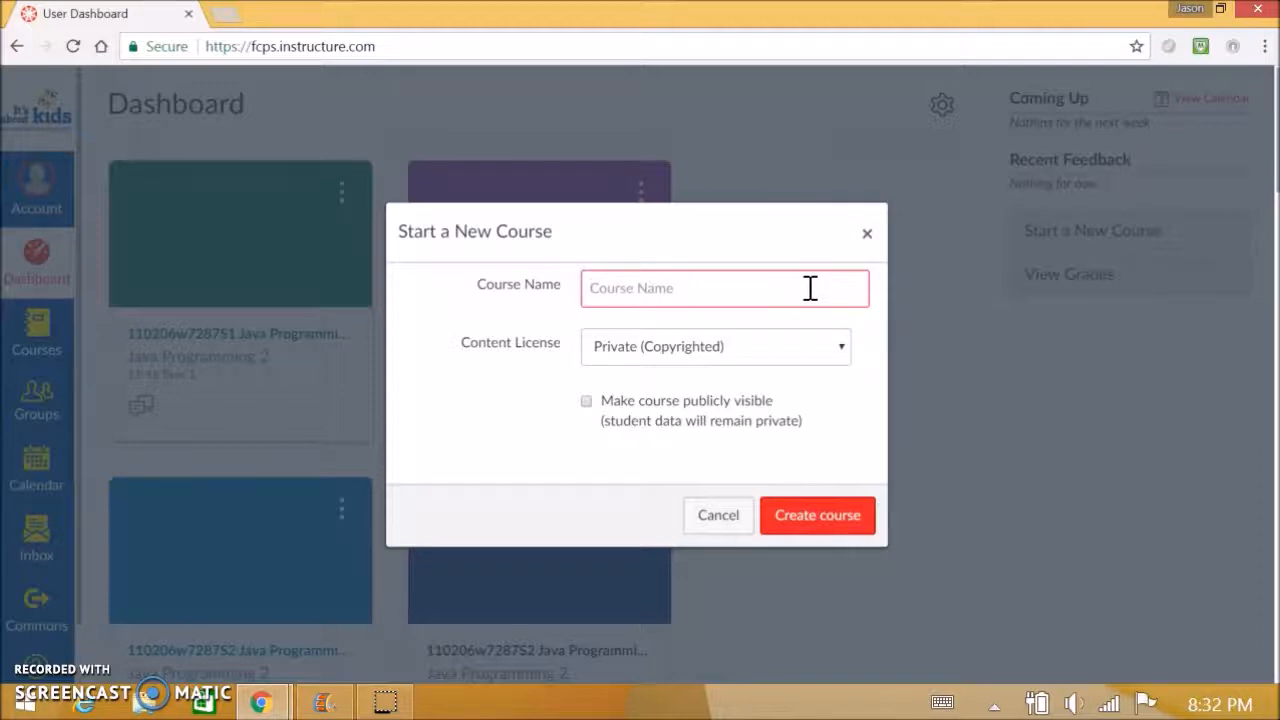
type("AI")
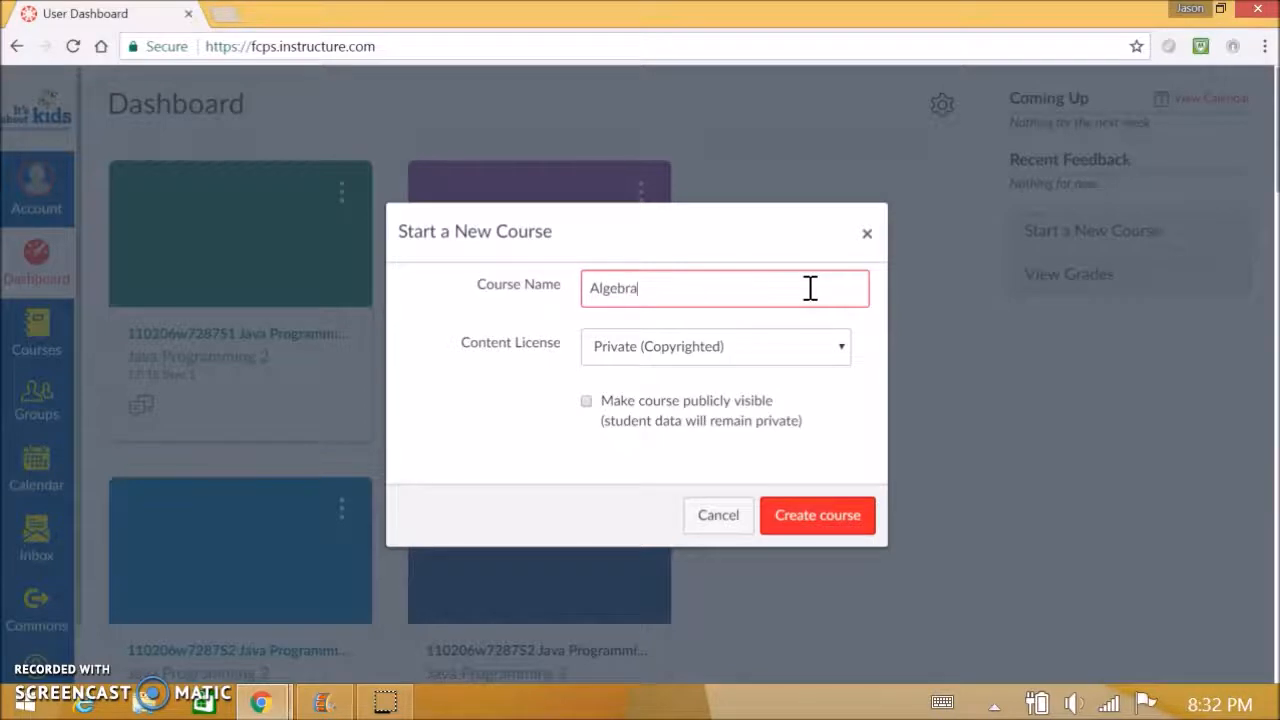
type("gebra1")
key("BackSpace")
key("BackSpace")
type("1 Sandbox")
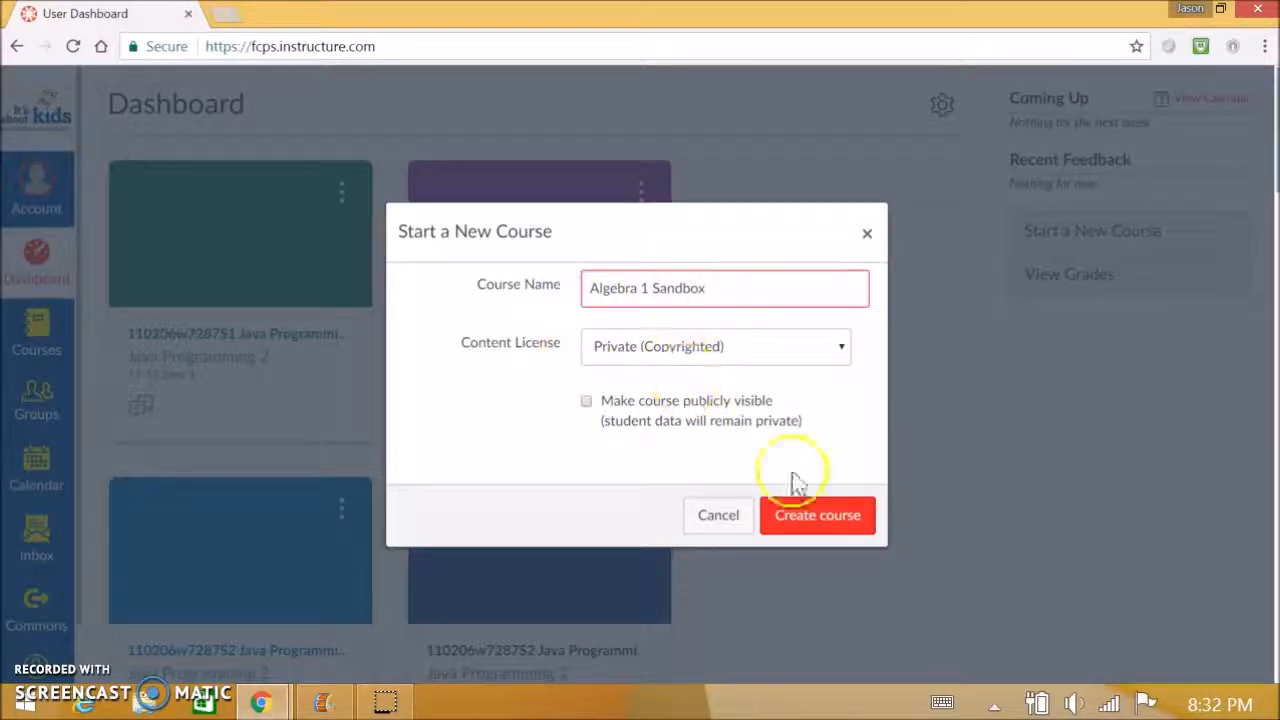
left_click(838, 530)
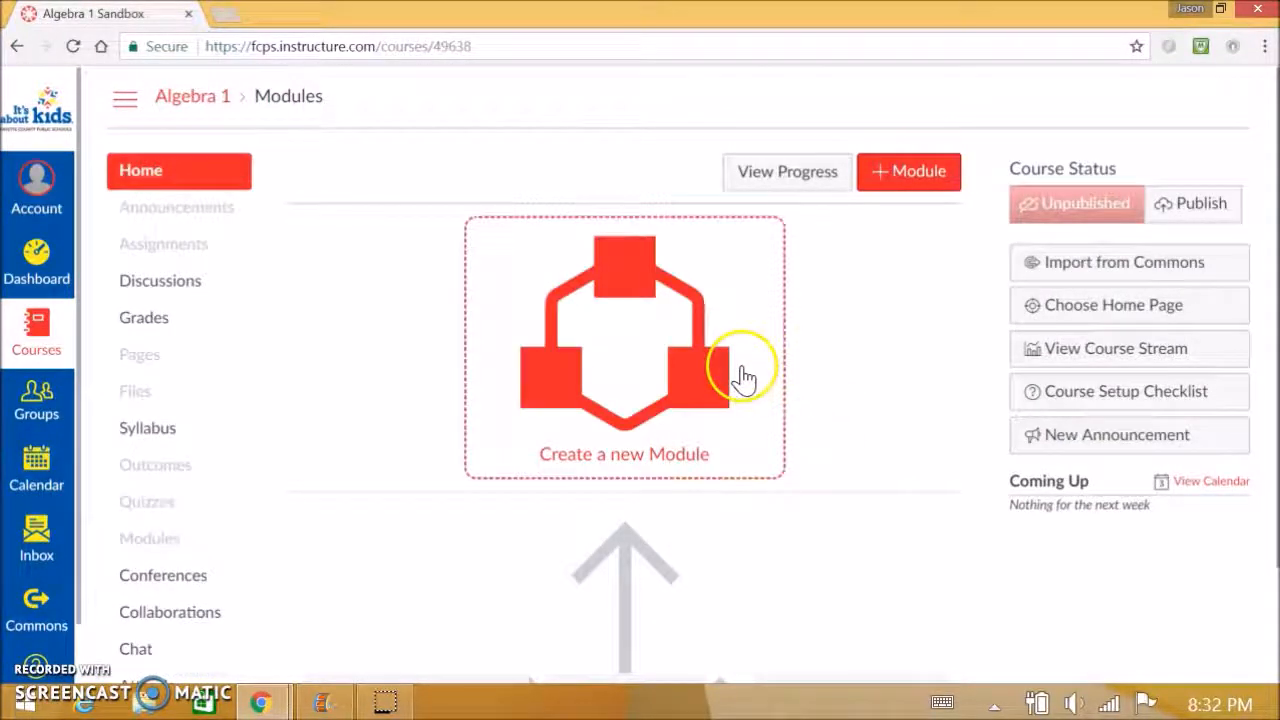
- Return to the dashboard, locate the Algebra 1 Sandbox course card and open the course
scroll(760, 400, "down", 2)
scroll(806, 418, "up", 2)
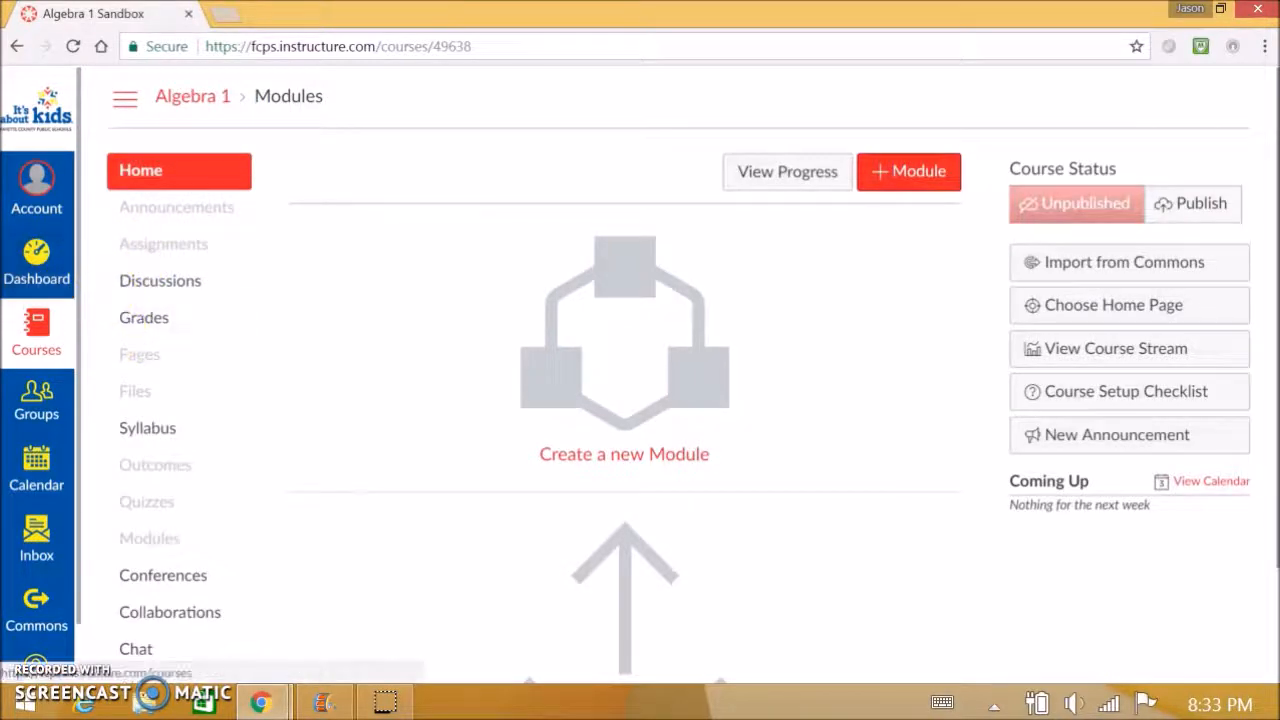
left_click(32, 282)
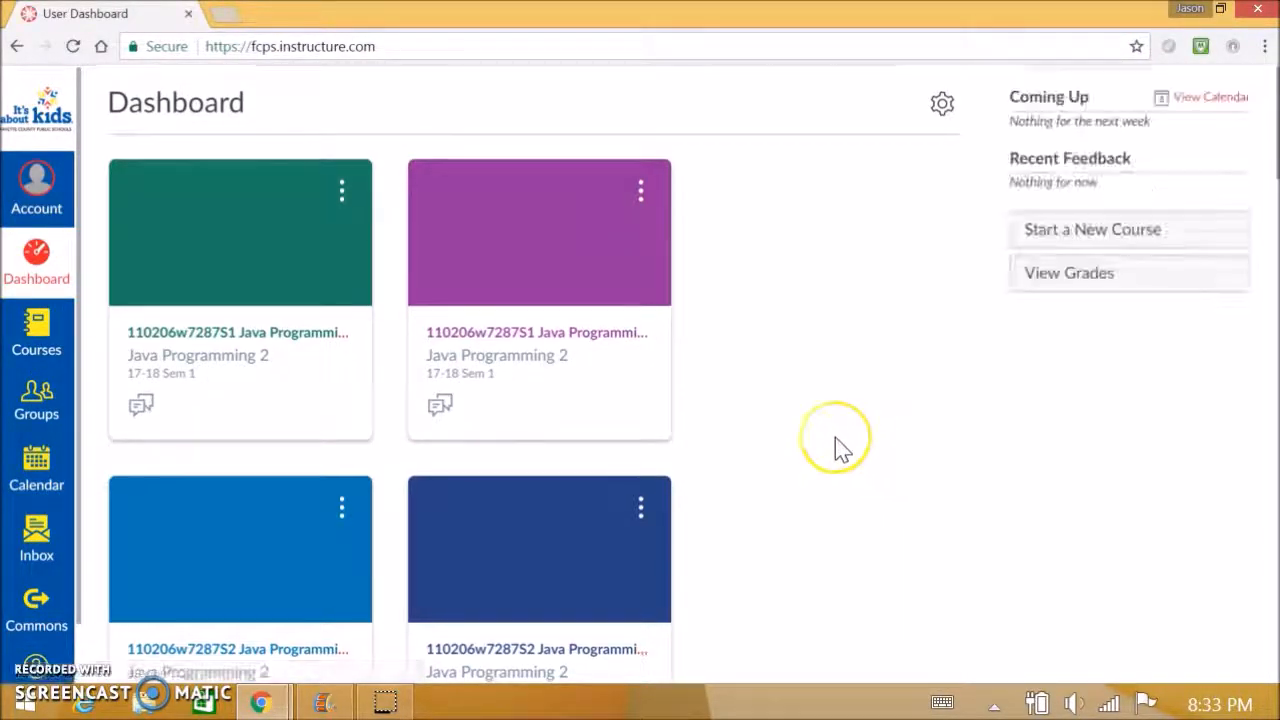
scroll(837, 449, "down", 5)
scroll(837, 449, "down", 8)
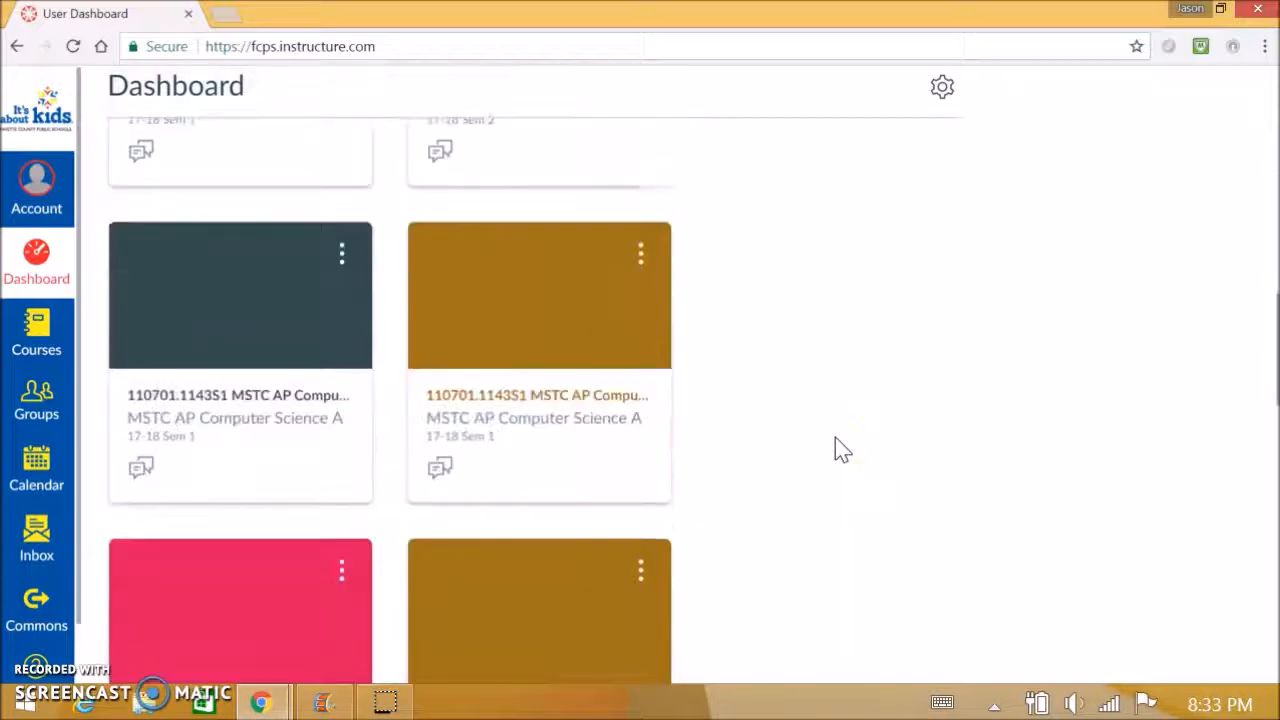
scroll(837, 449, "down", 5)
scroll(835, 437, "down", 1)
left_click(468, 428)
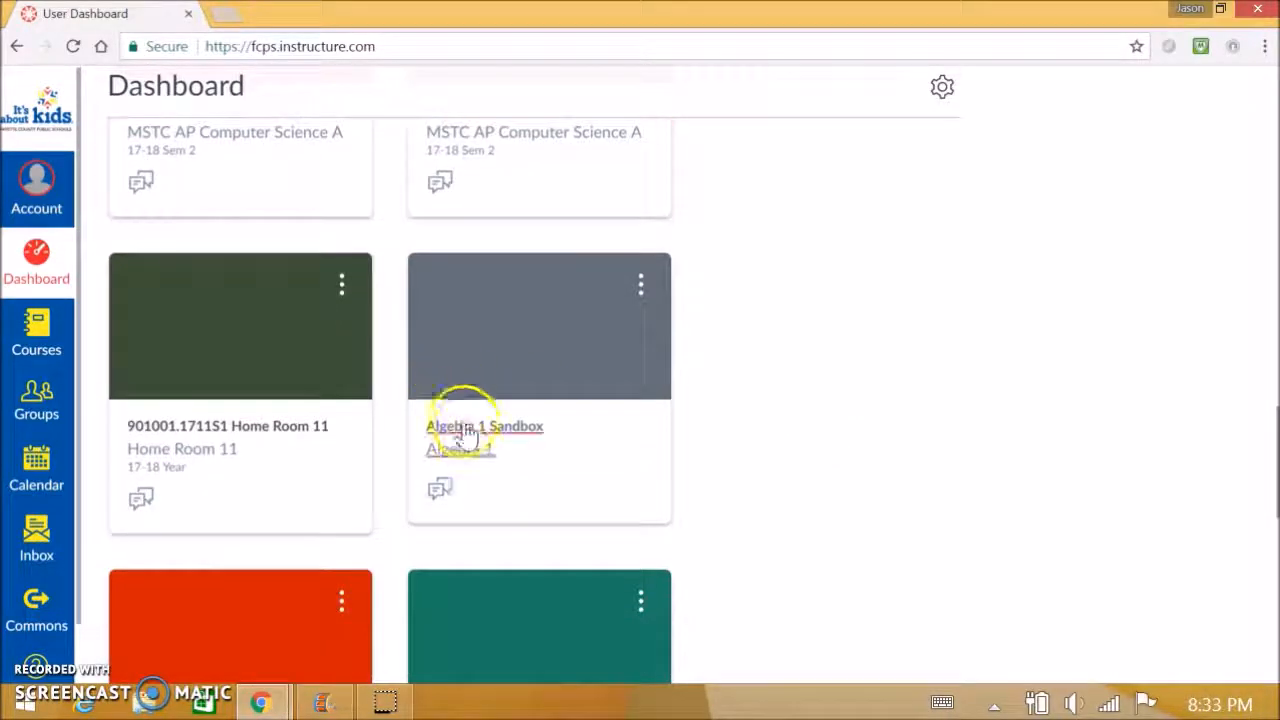
left_click(40, 330)
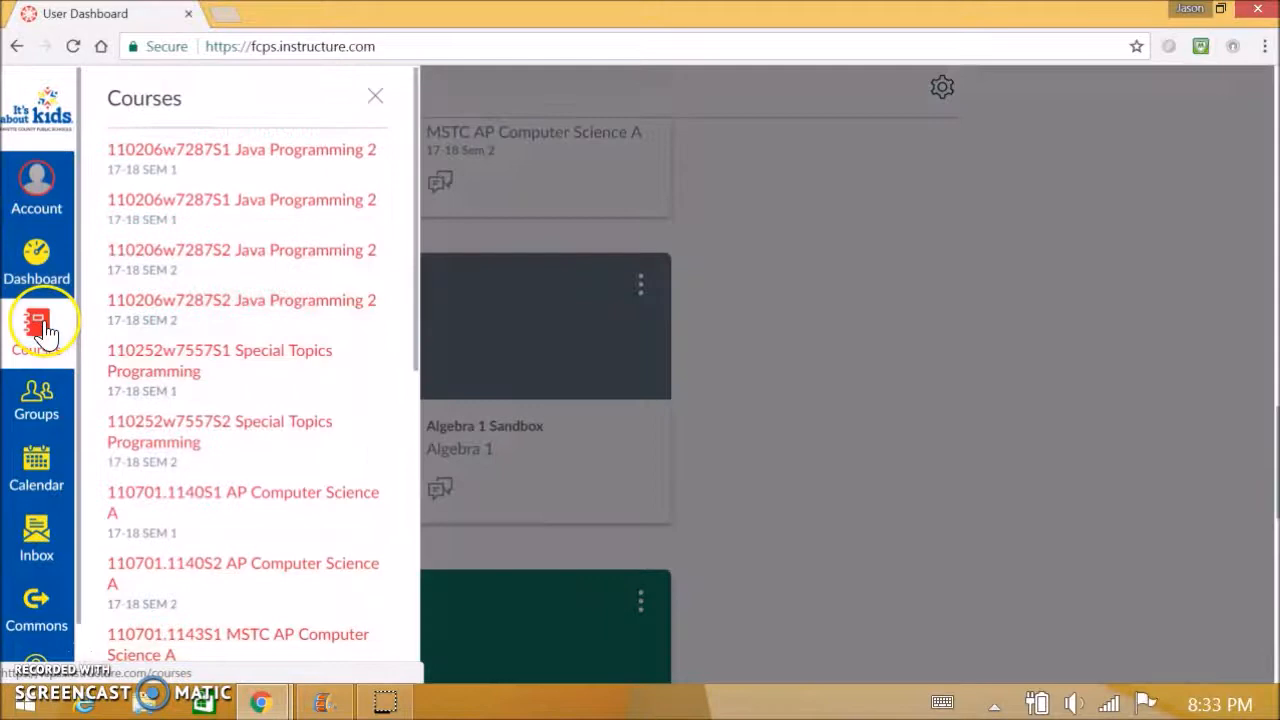
left_click(831, 525)
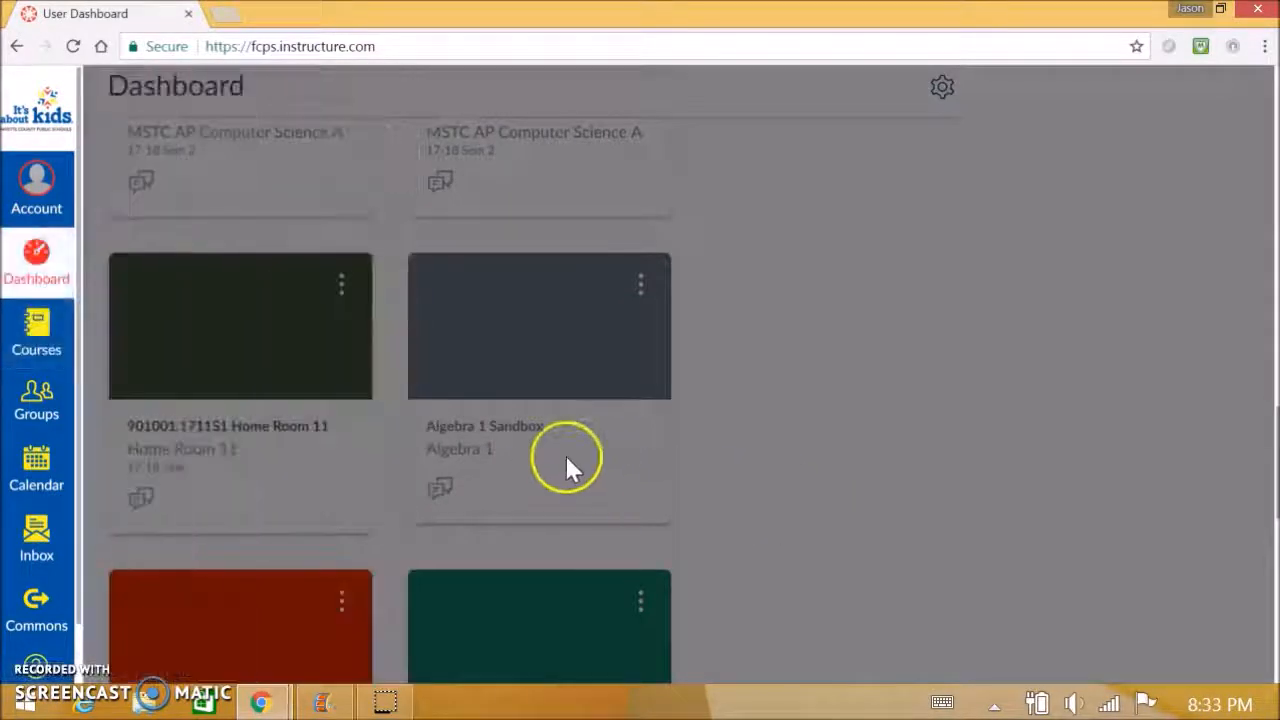
left_click(523, 440)
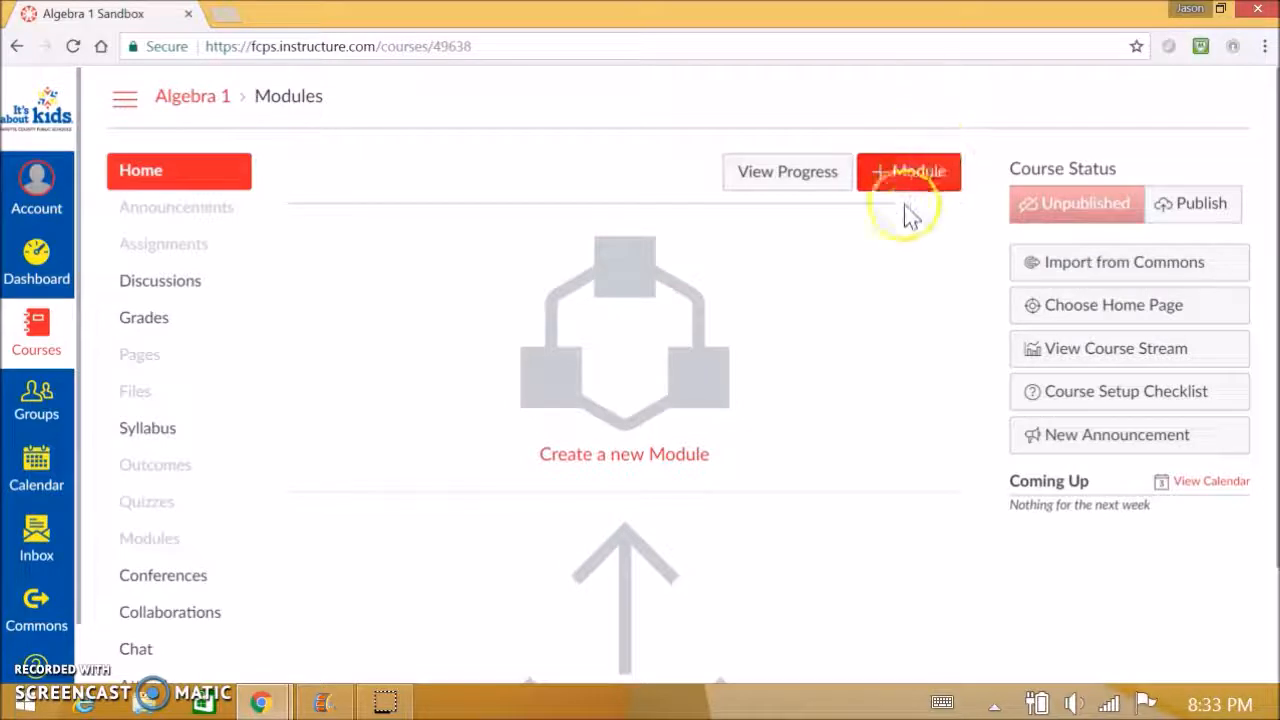
- Add a module named "Unit 1: Linear Functions" to the course without a lock date
left_click(903, 177)
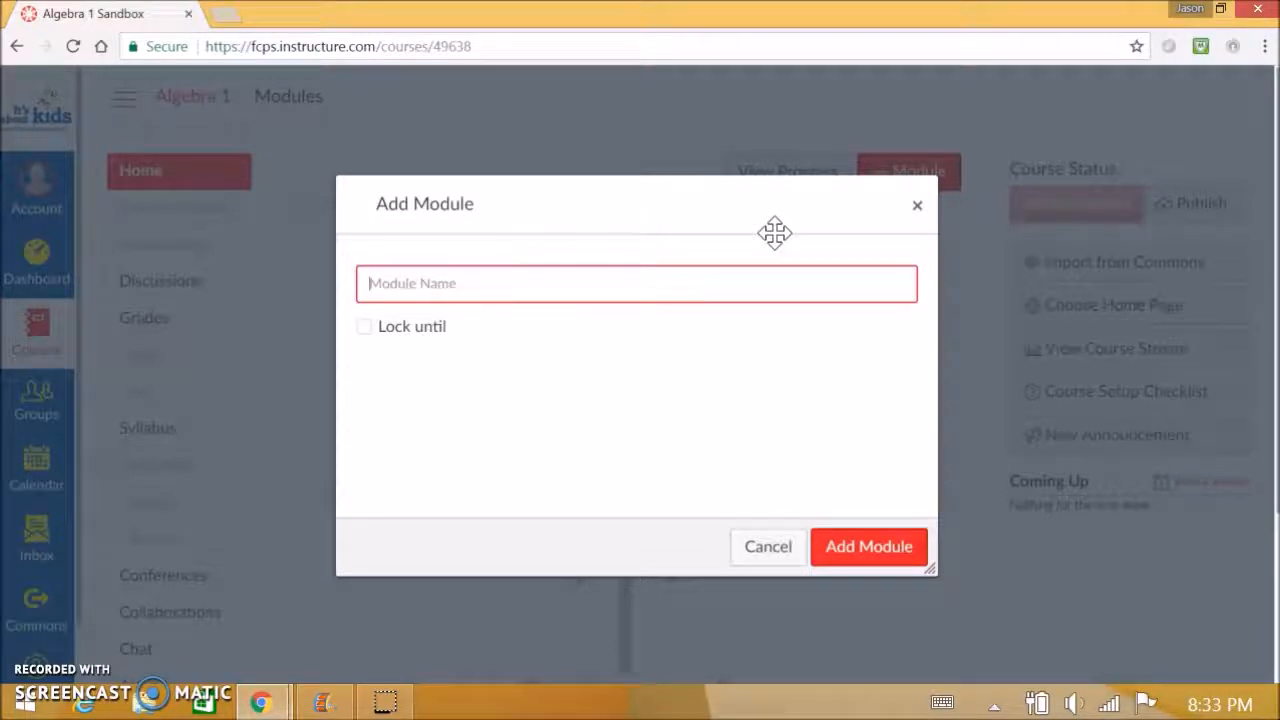
type("Unit 1: Linear Functions")
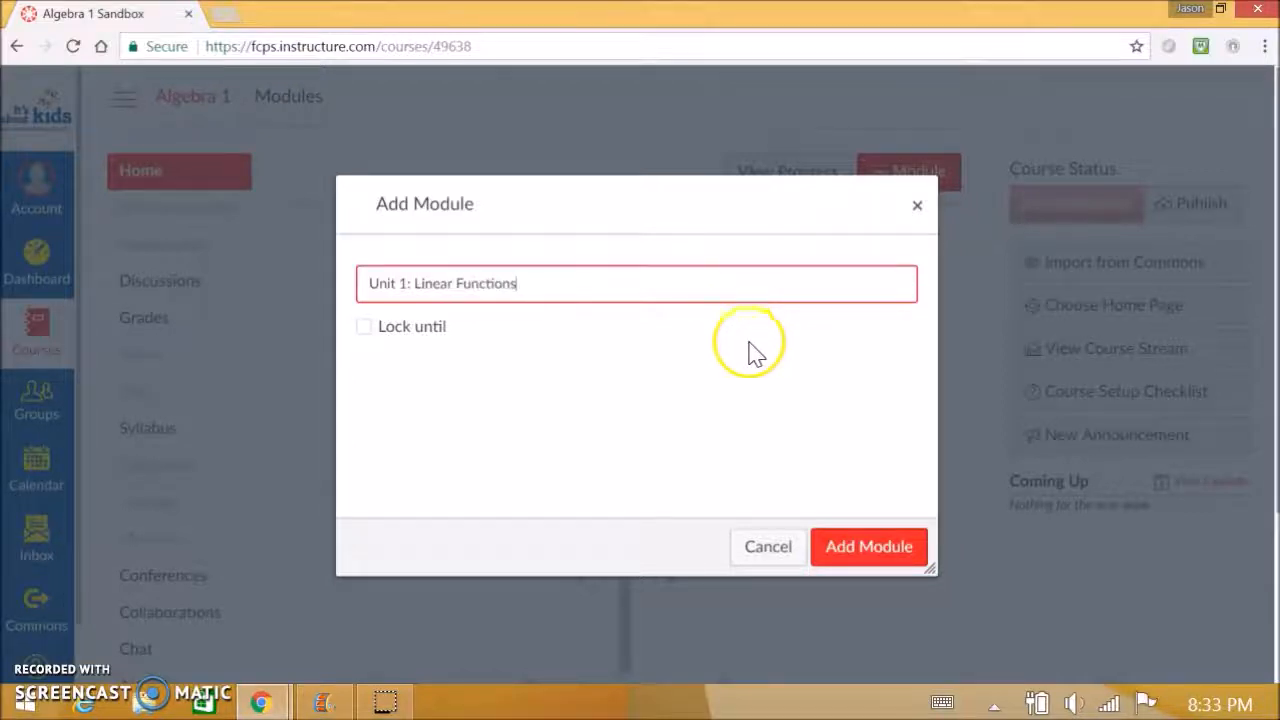
left_click(855, 566)
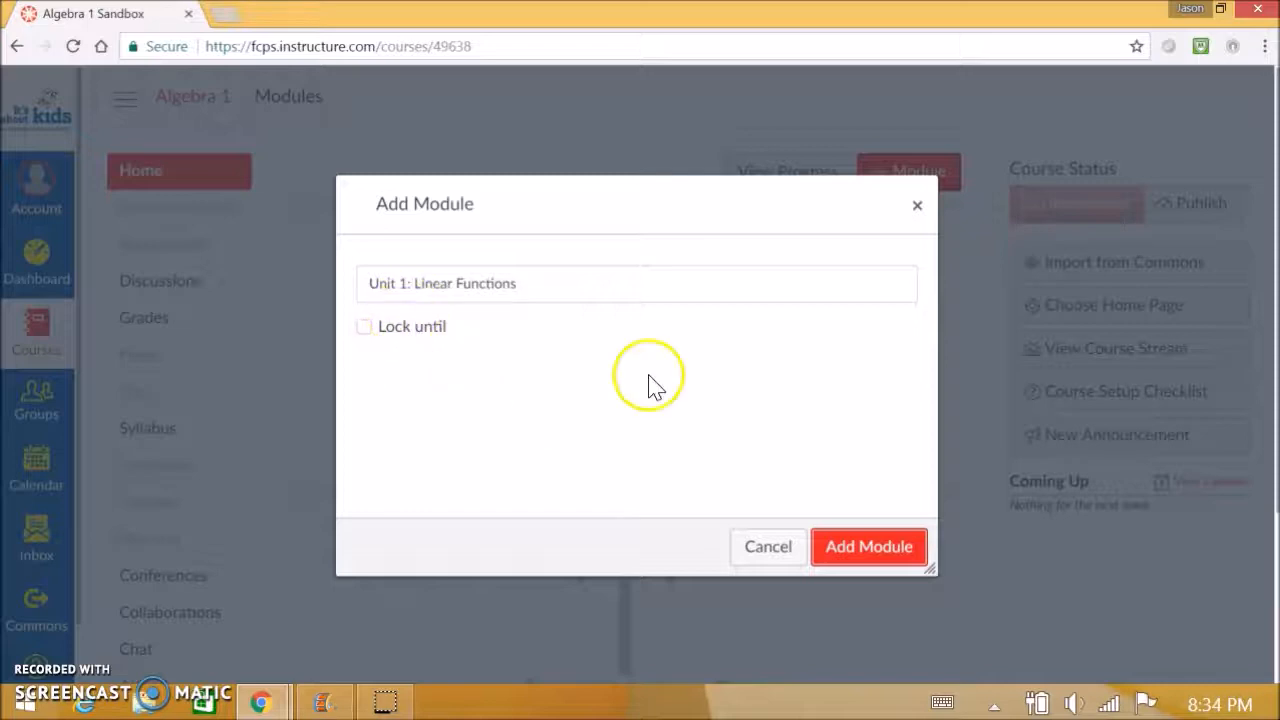
left_click(385, 282)
triple_click(385, 282)
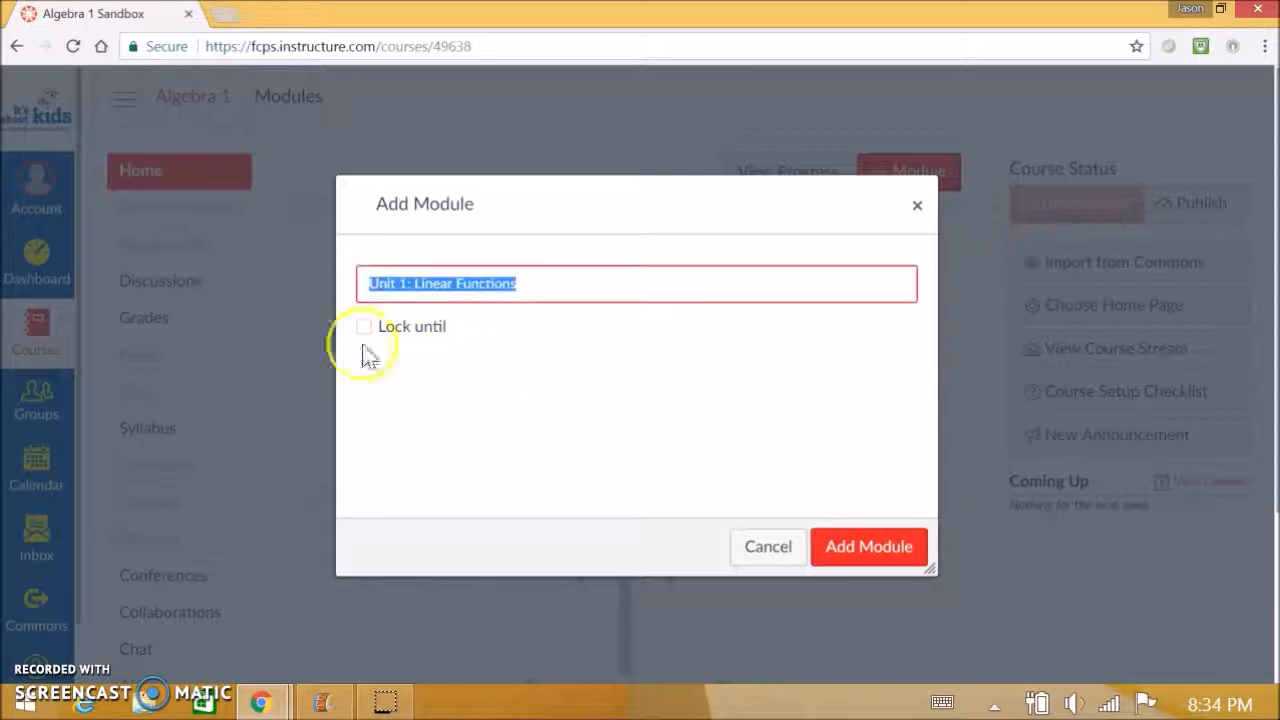
left_click(363, 332)
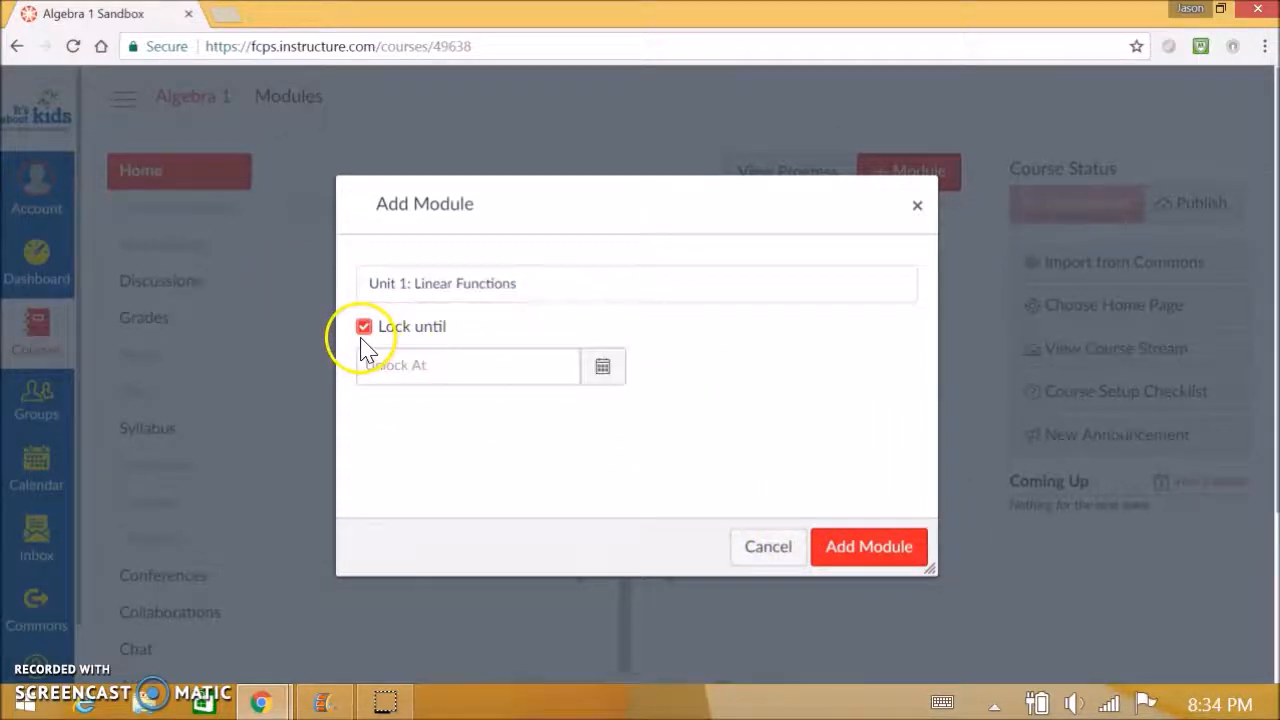
left_click(363, 332)
left_click(840, 548)
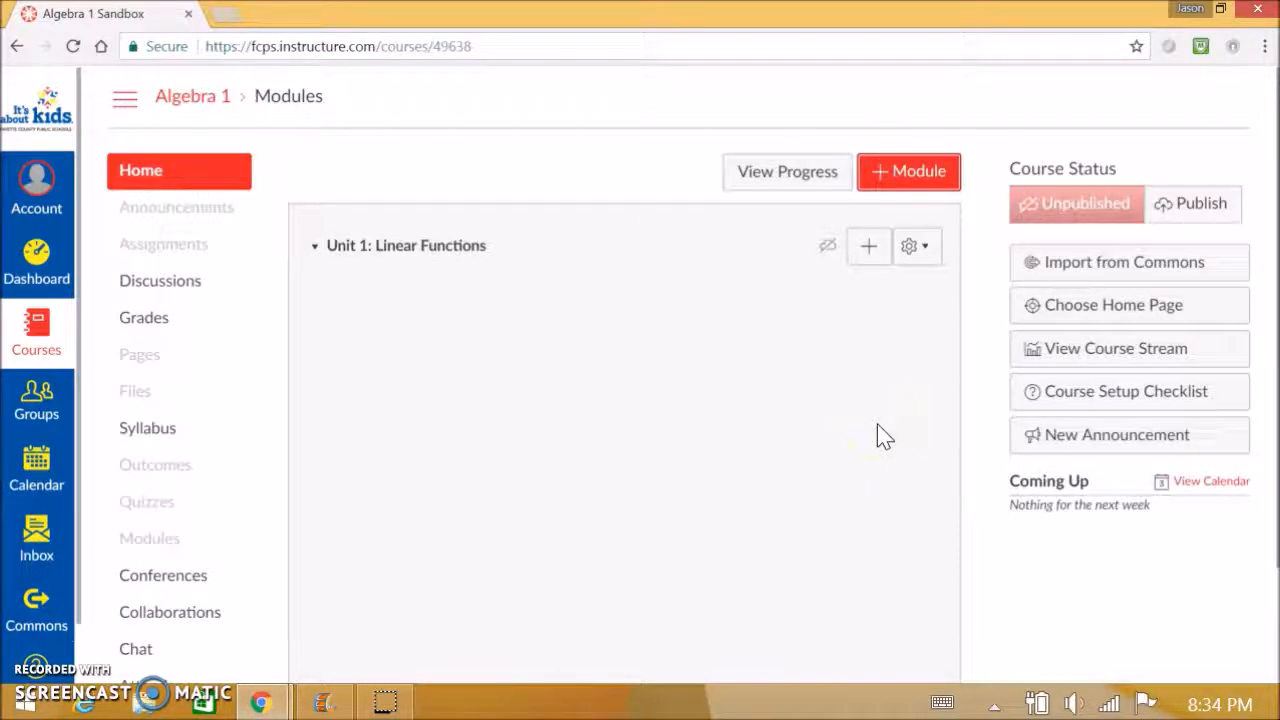
- Add a second module named "Unit 2: Quadratic Functions" without a lock date or prerequisites
left_click(912, 173)
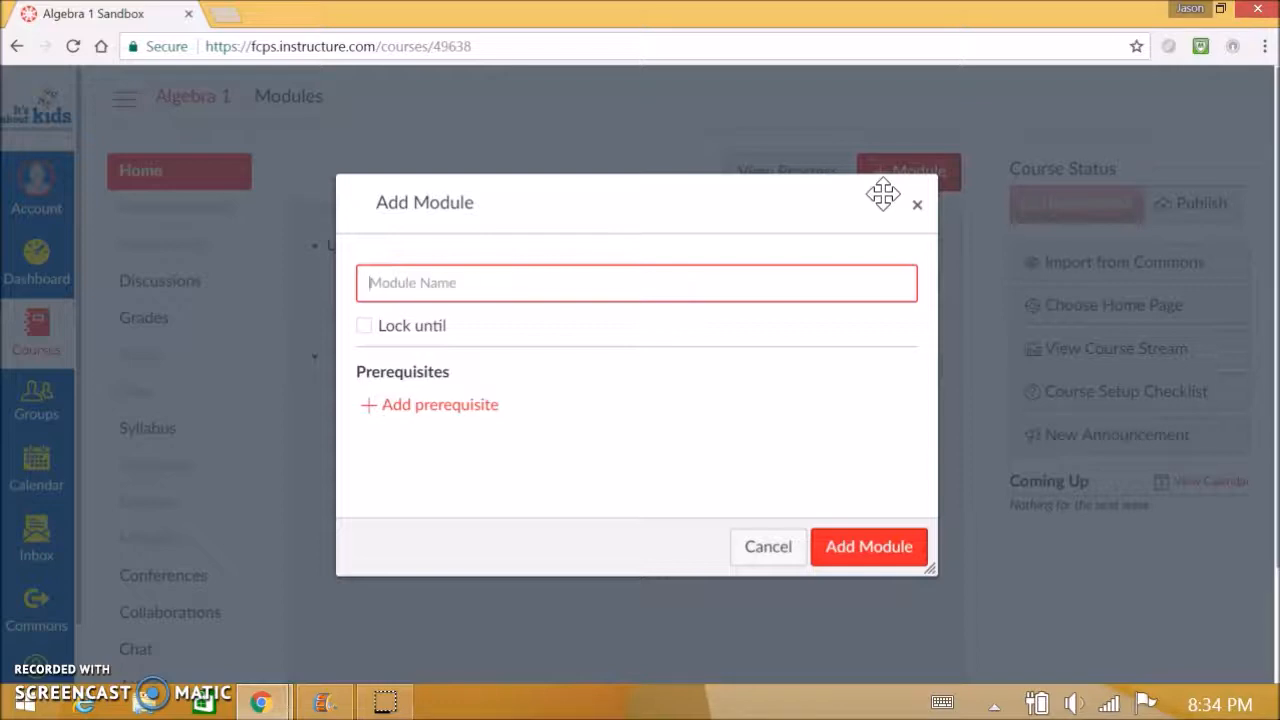
type("Unit 2: Quadratic Functions")
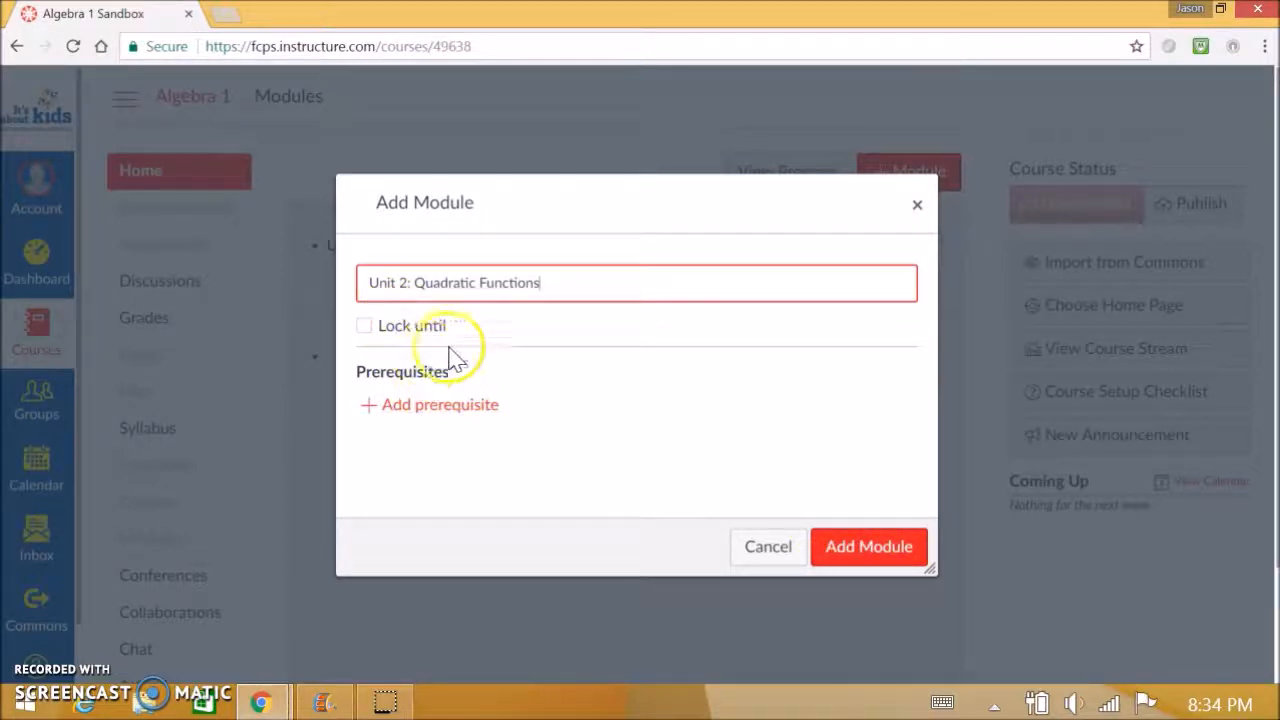
left_click(889, 551)
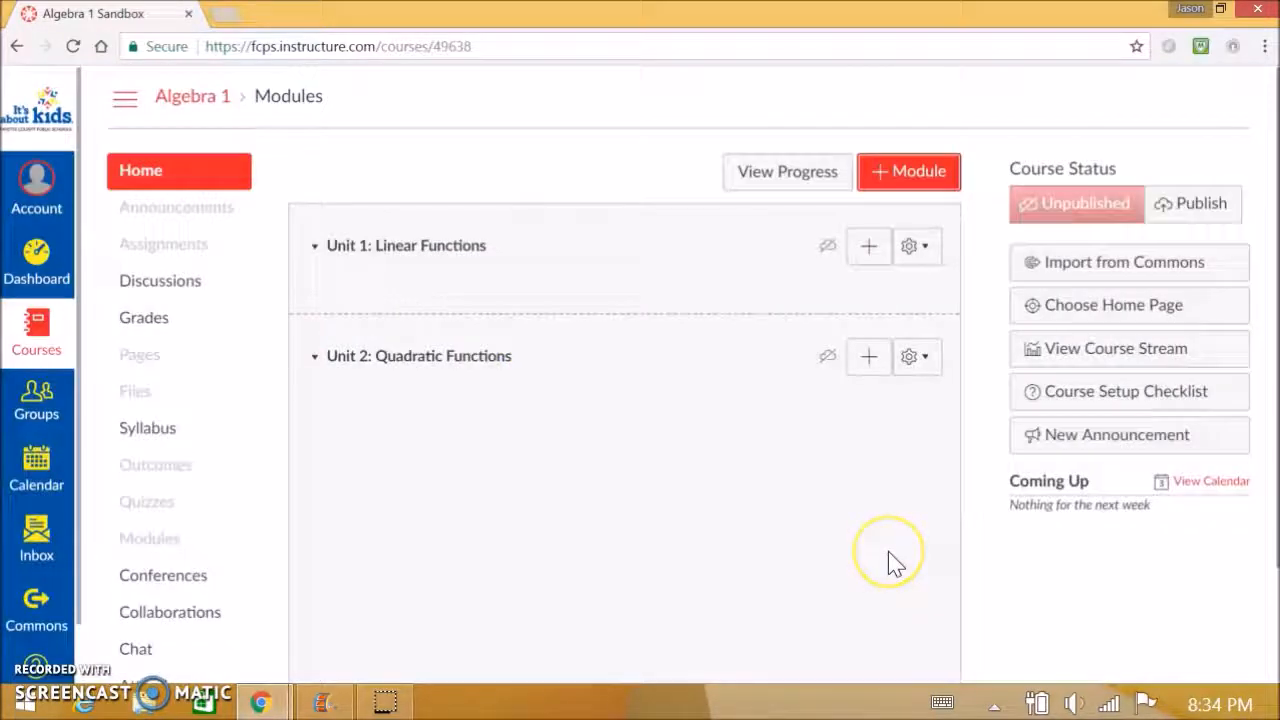
left_click(890, 482)
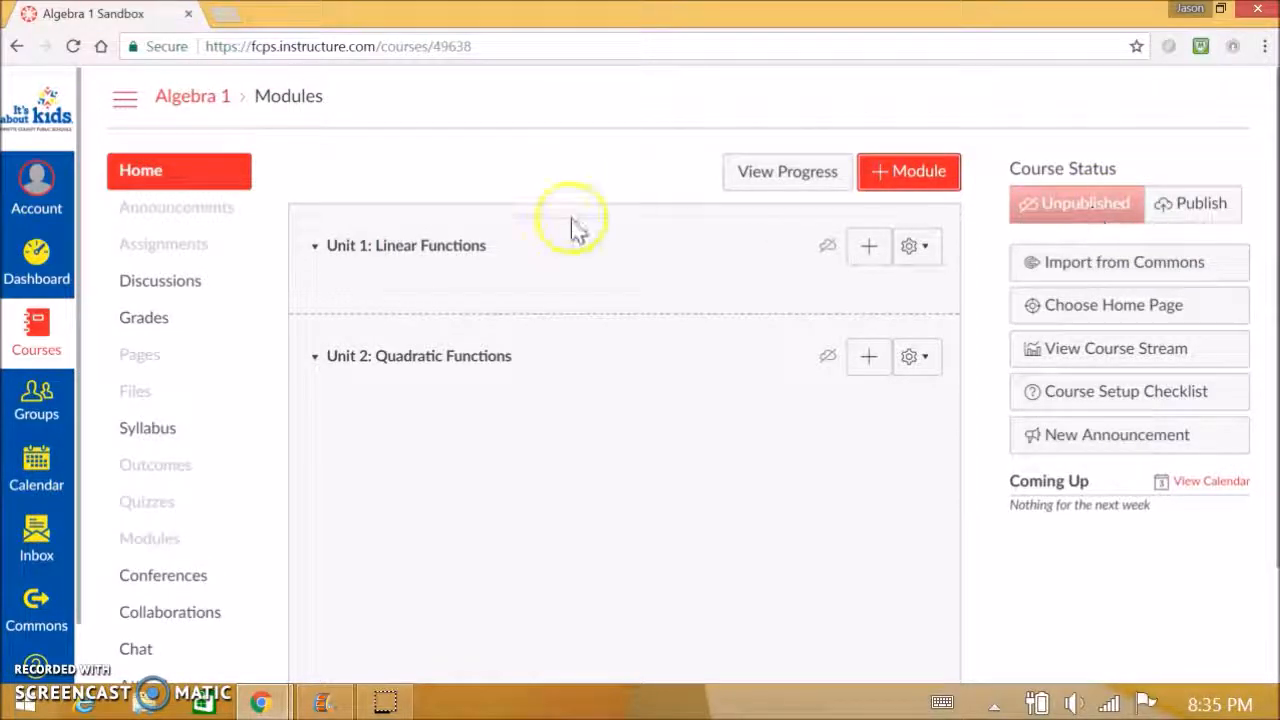
- Publish the Algebra 1 Sandbox course and its "Unit 1: Linear Functions" module
left_click_drag(1012, 167, 1186, 171)
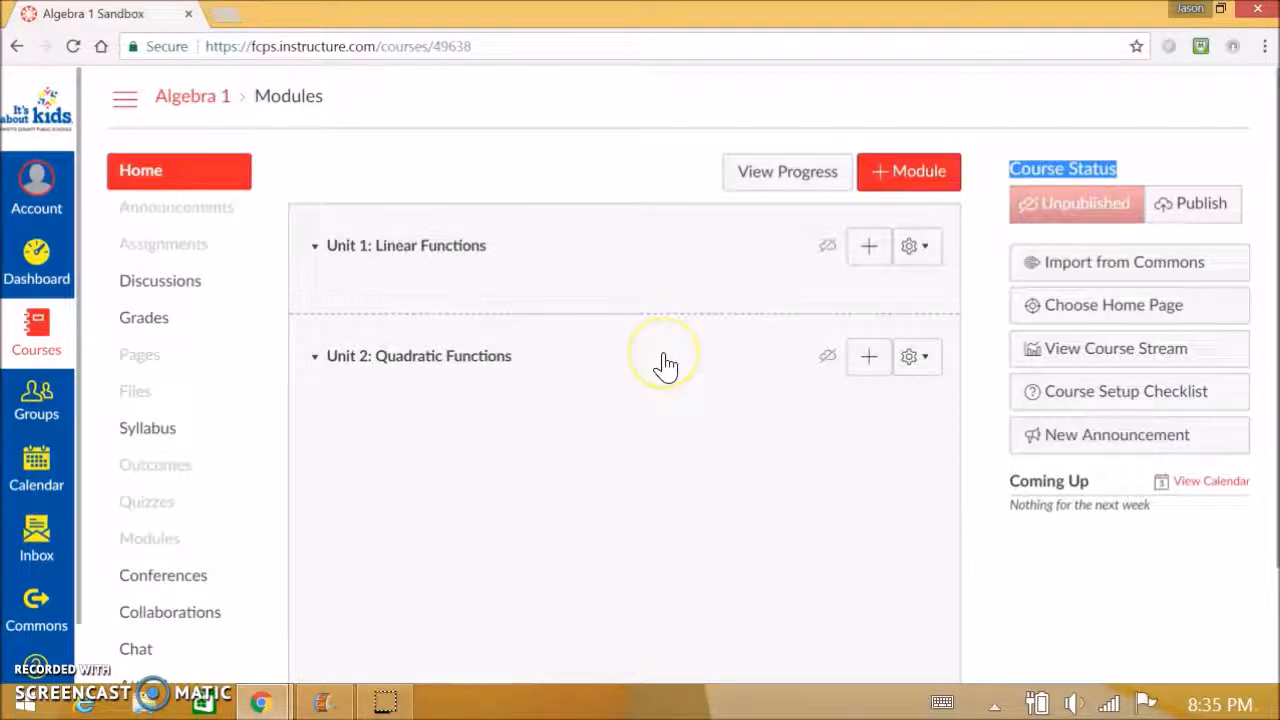
left_click(597, 198)
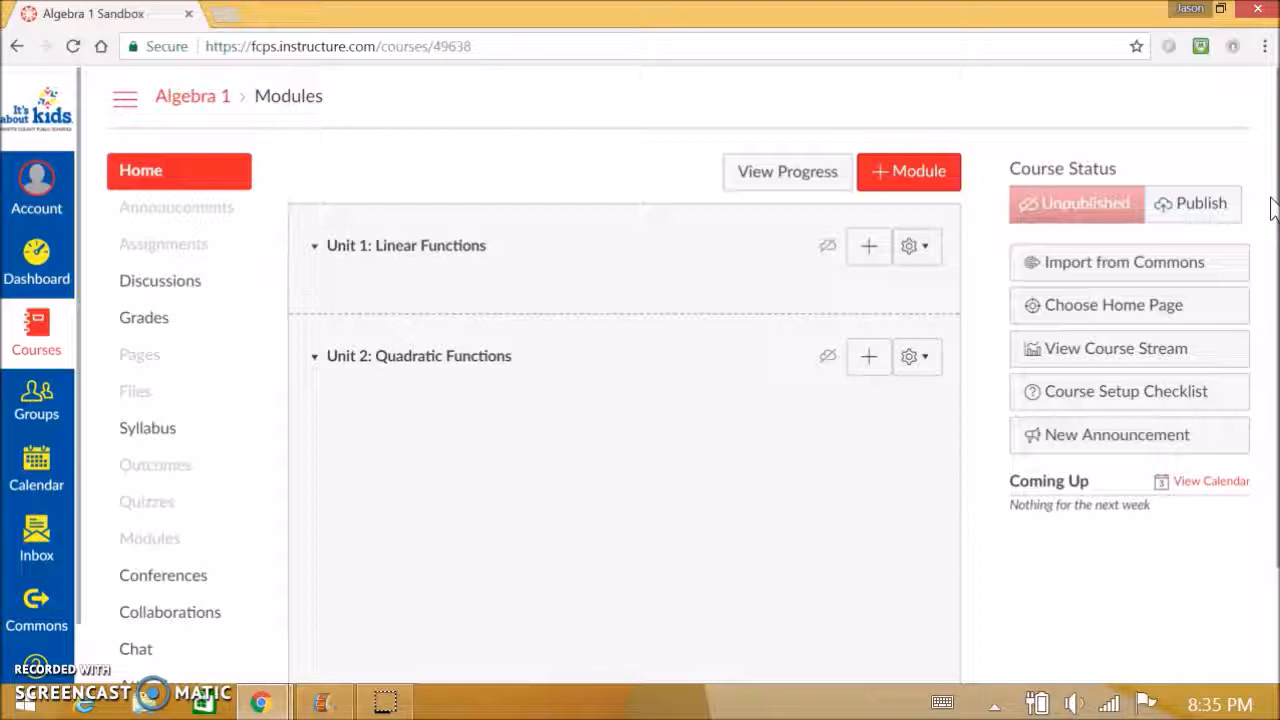
left_click(1200, 204)
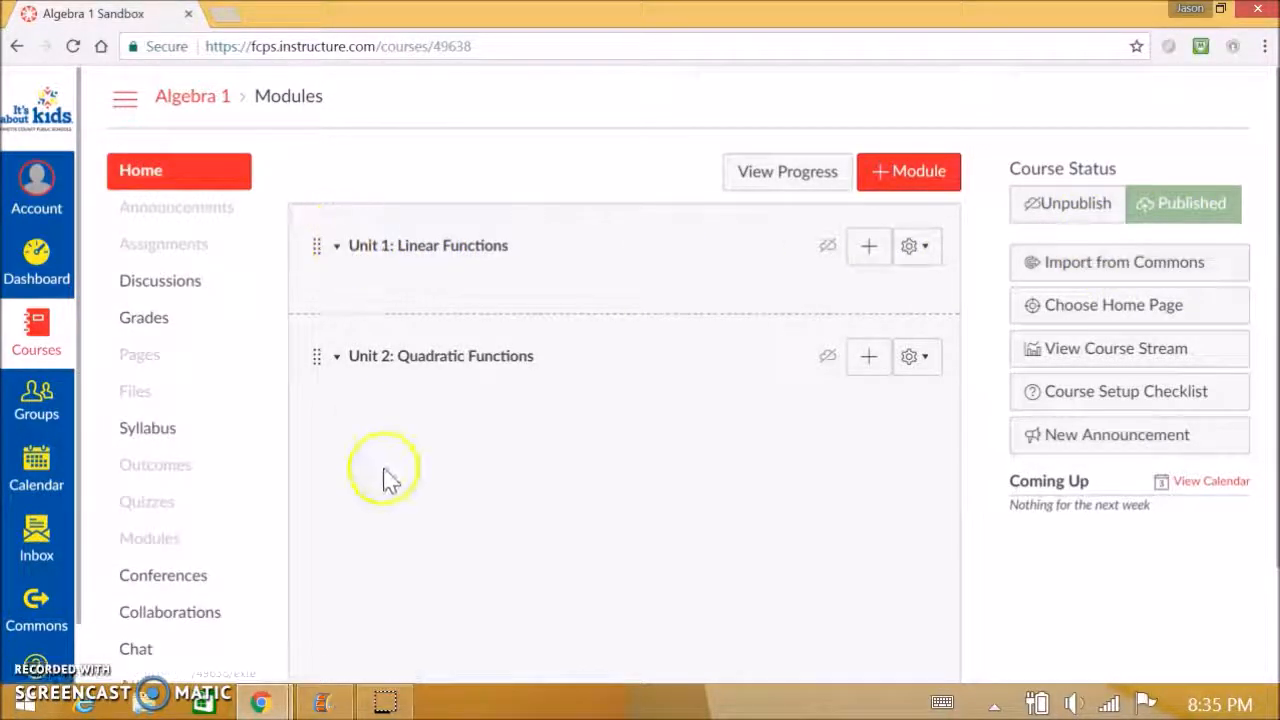
left_click(820, 250)
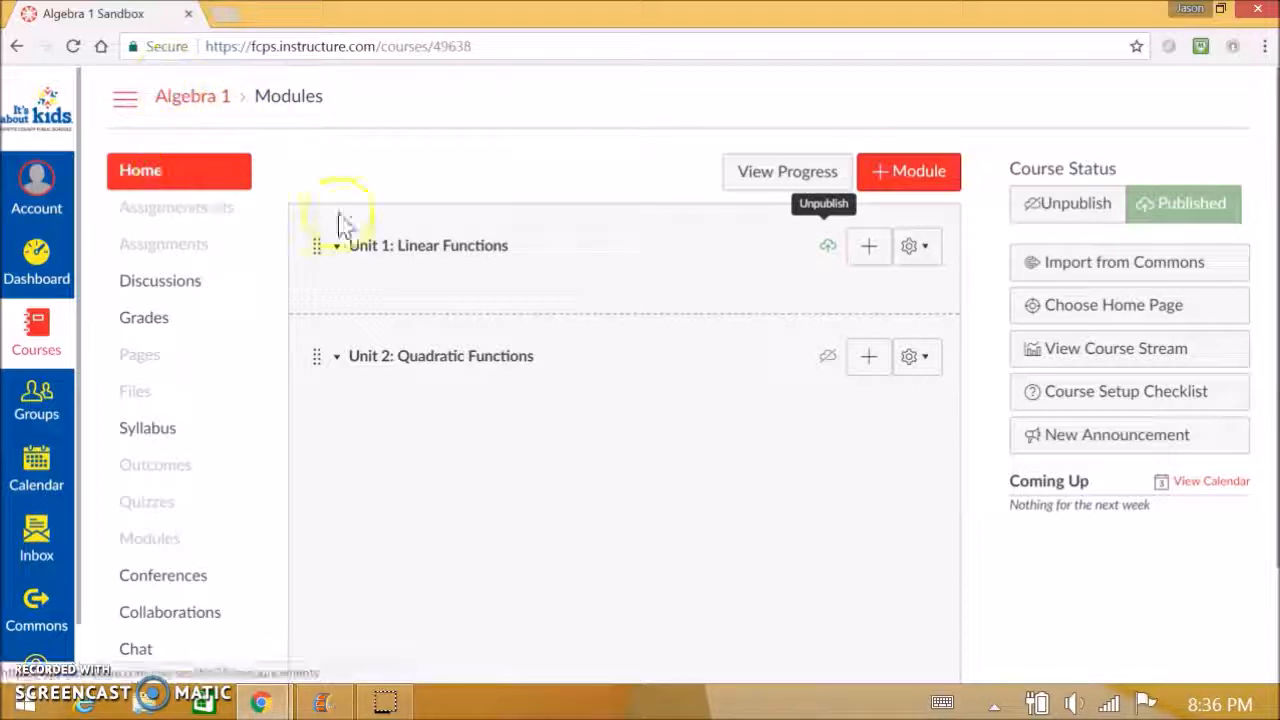
- Preview the Algebra 1 Sandbox course in Student View from the course settings, then leave Student View
scroll(215, 220, "down", 3)
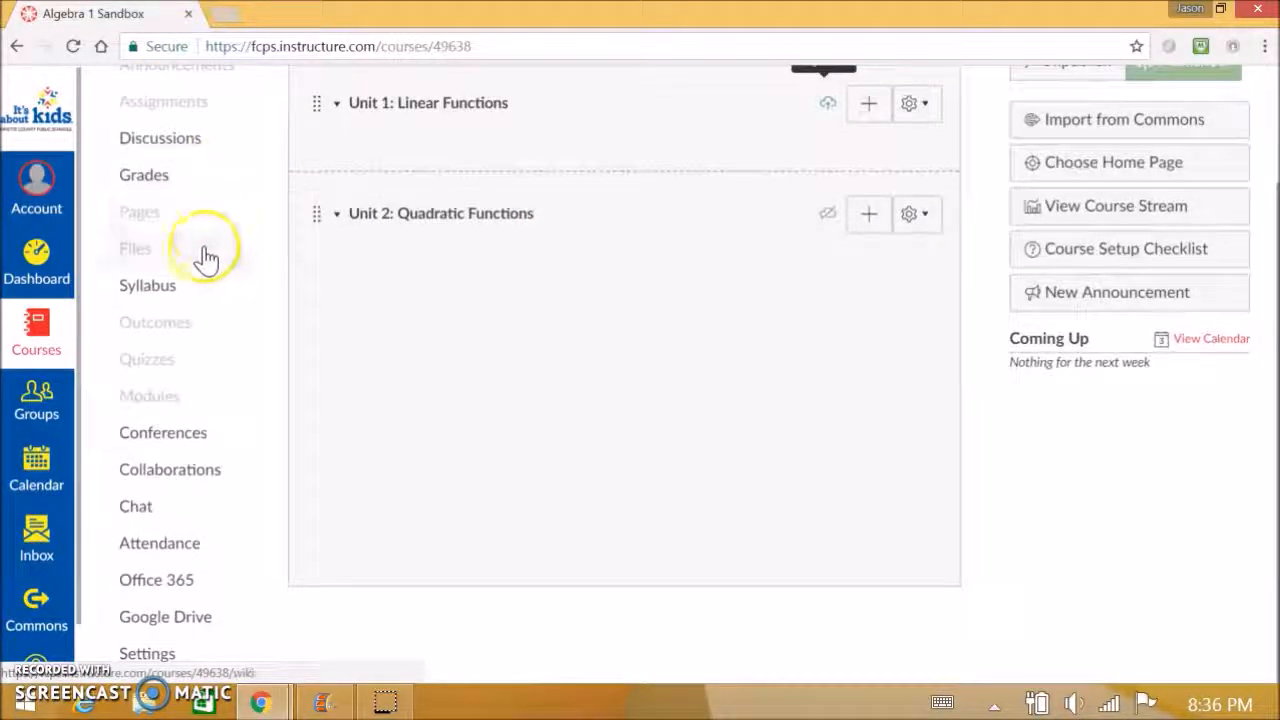
left_click(148, 656)
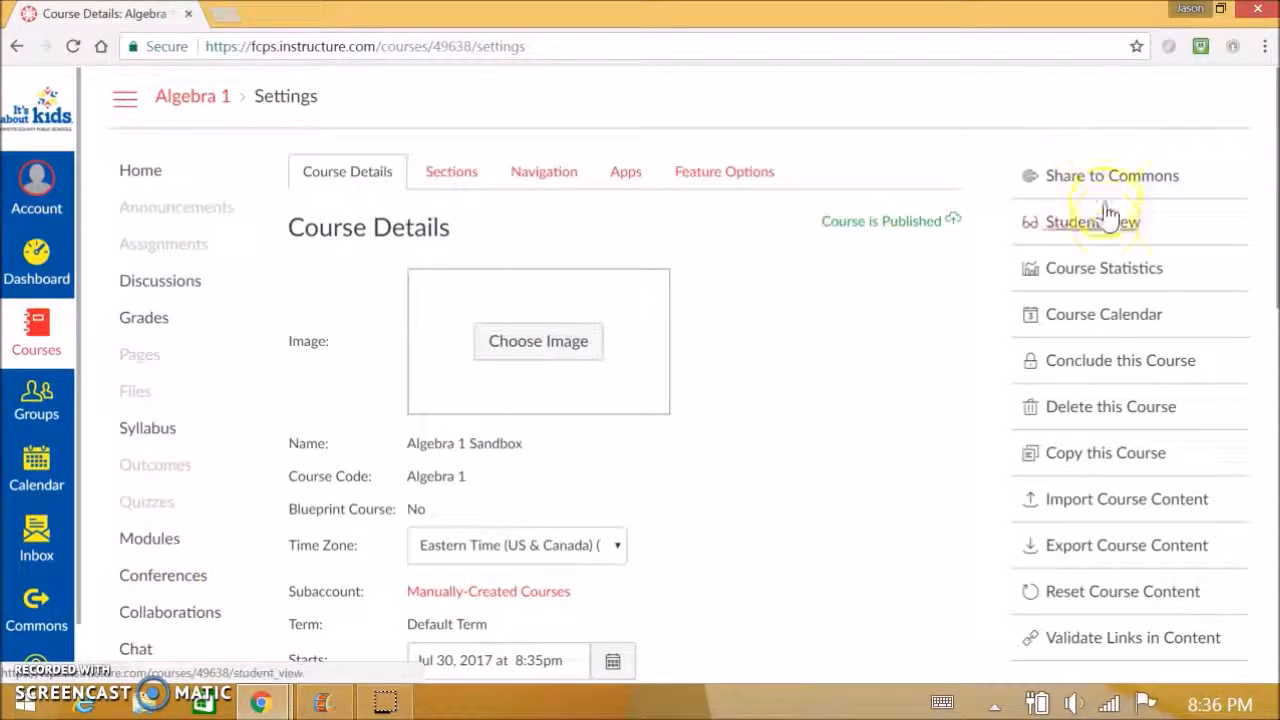
left_click(1101, 230)
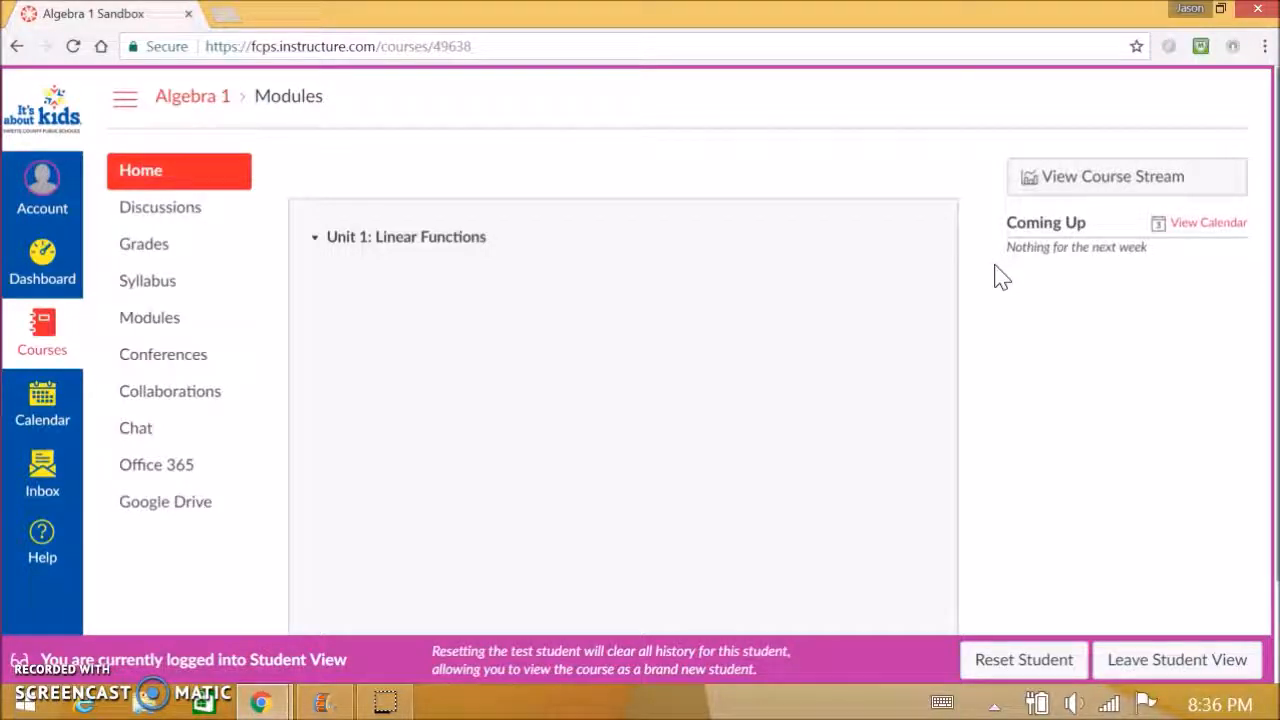
left_click(1170, 672)
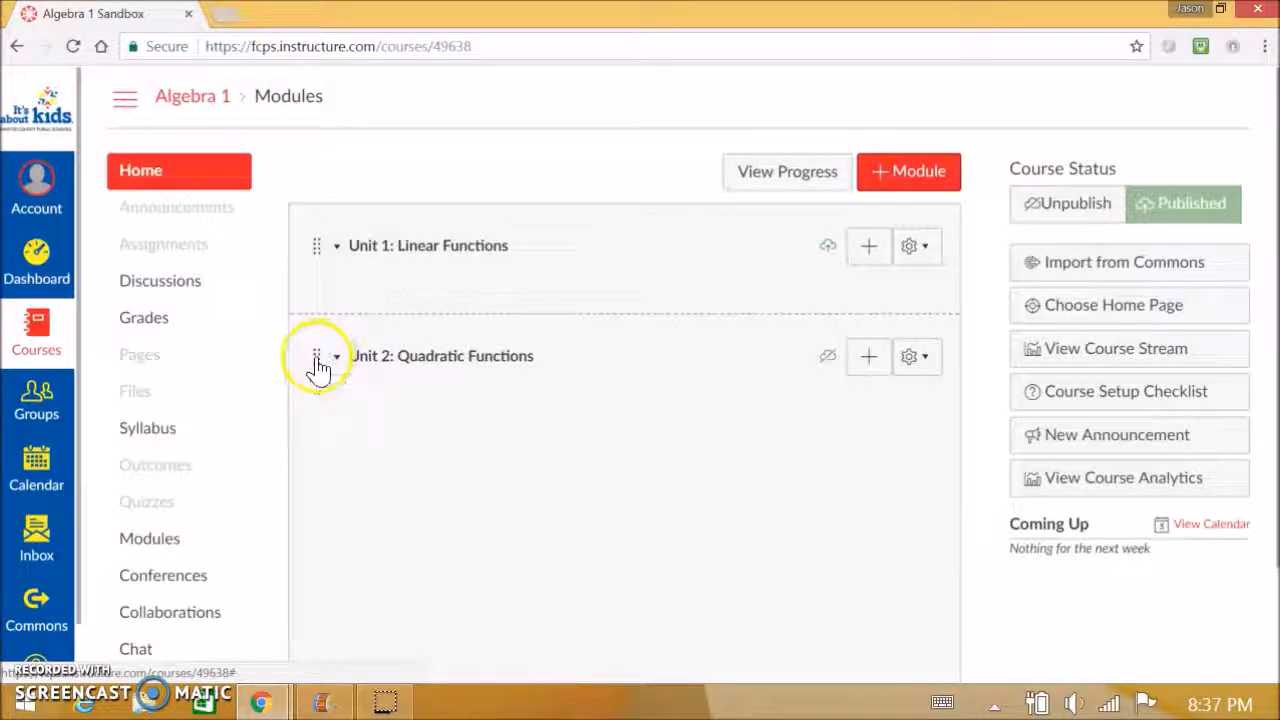
left_click_drag(318, 368, 323, 406)
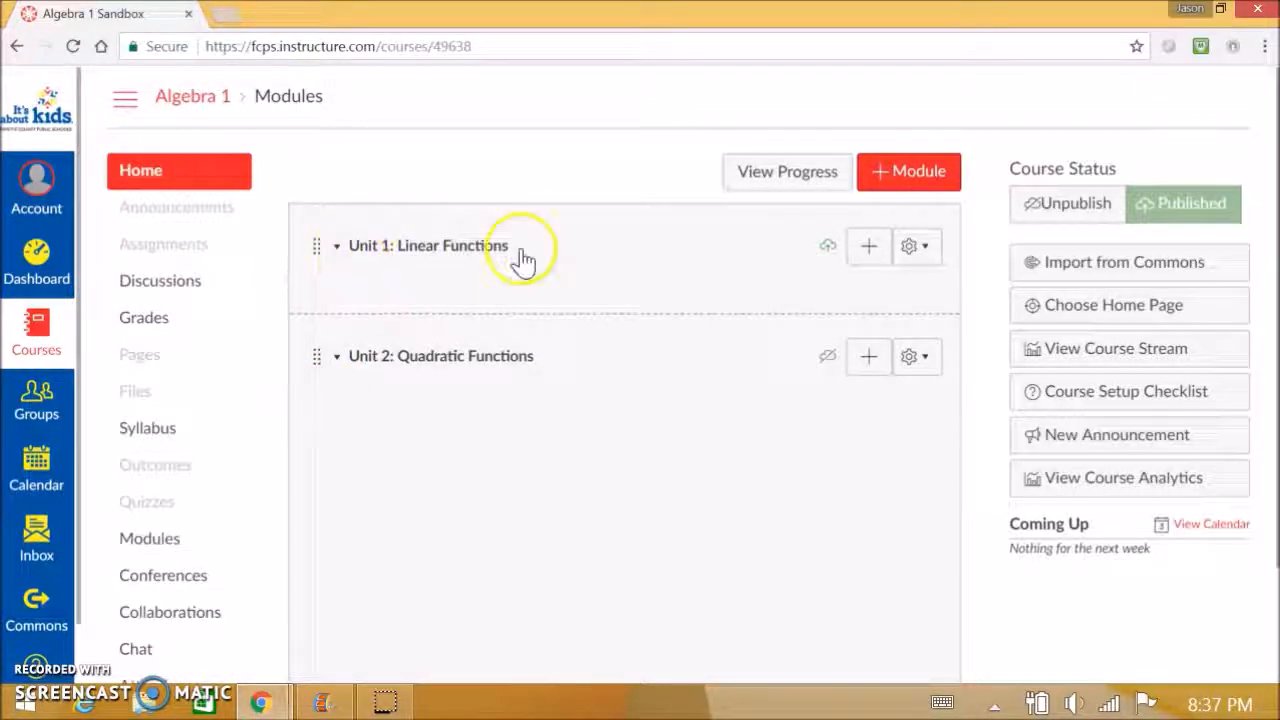
- Rename the "Unit 1: Linear Functions" module to "Unit 1: Linear Functions!!!" and save the module settings
left_click(915, 250)
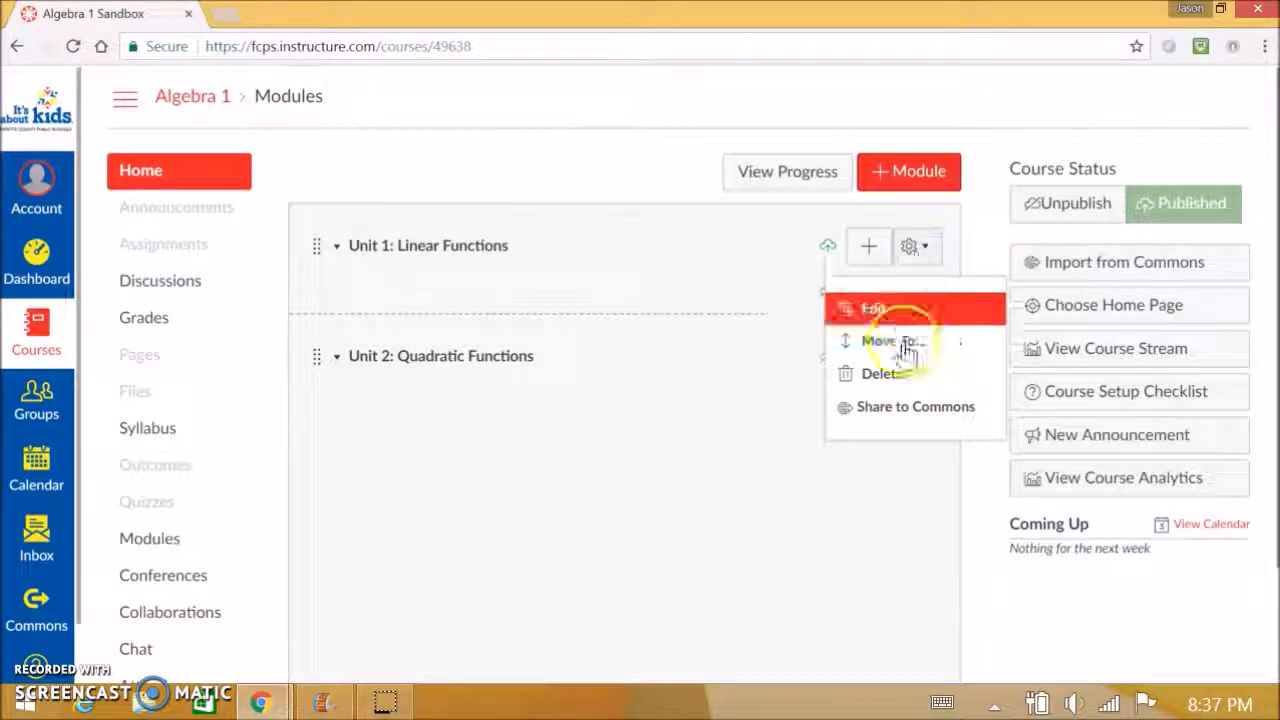
left_click(874, 307)
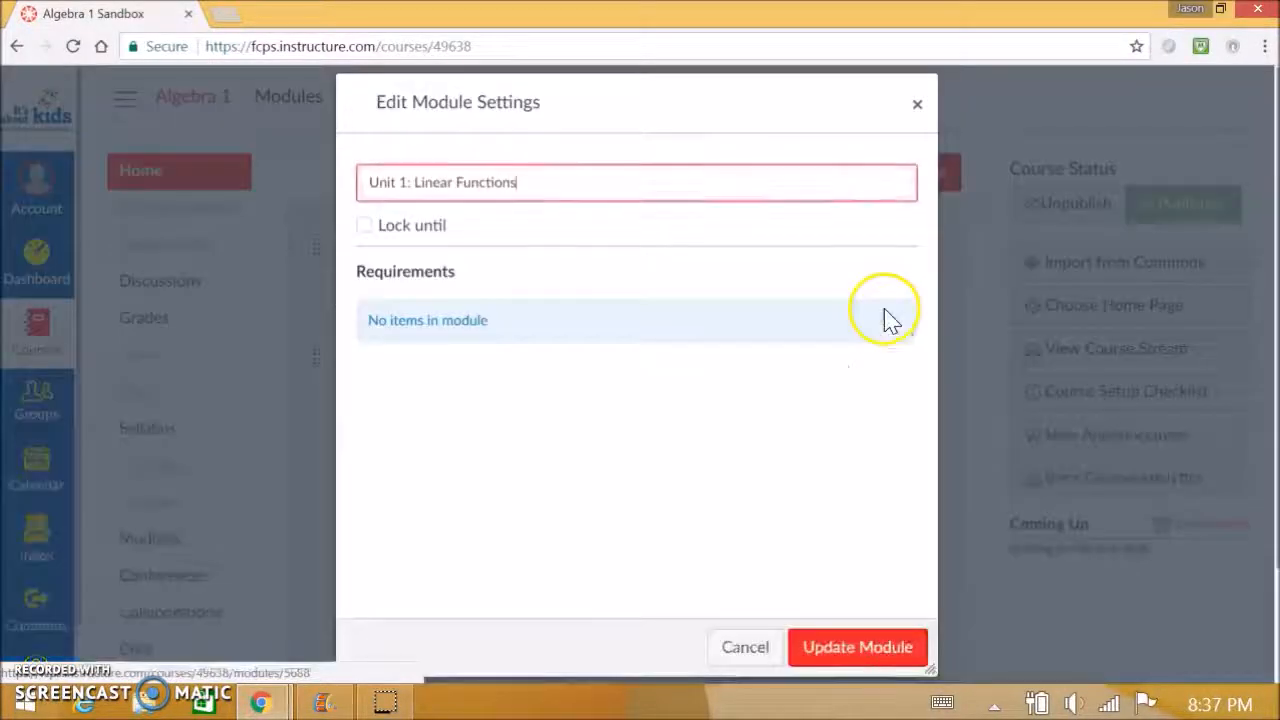
type("!!!")
left_click(820, 660)
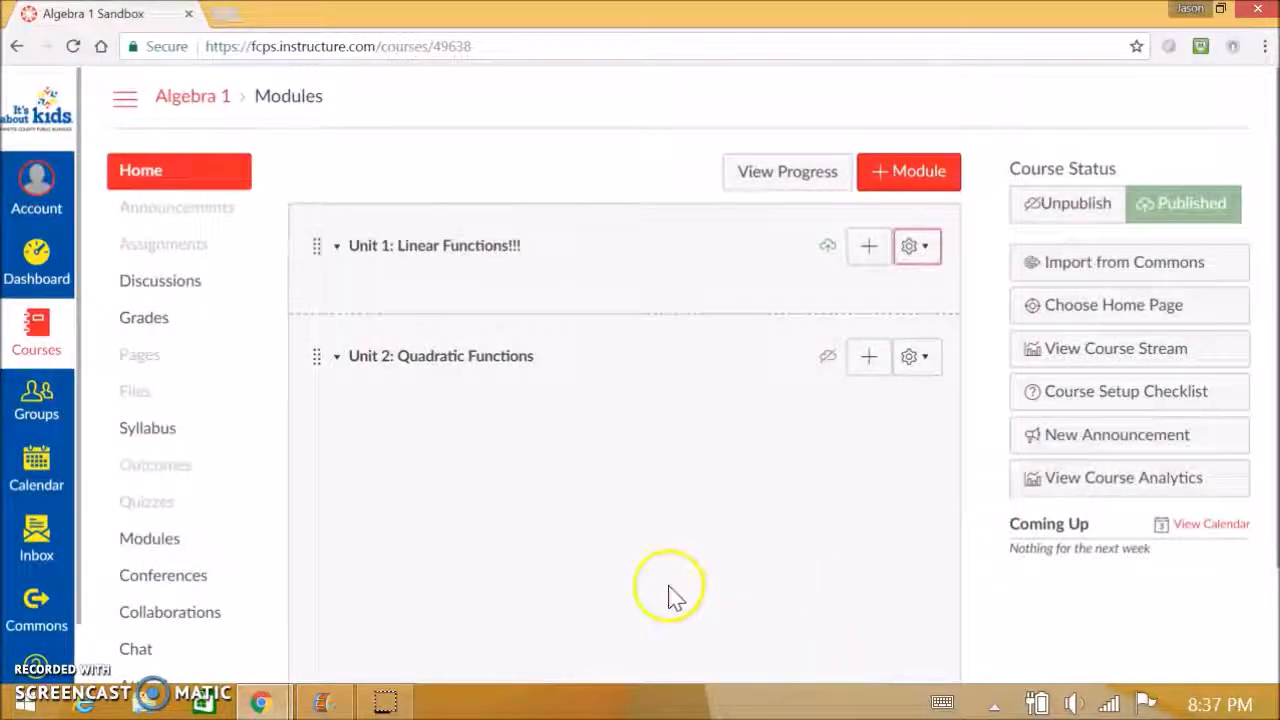